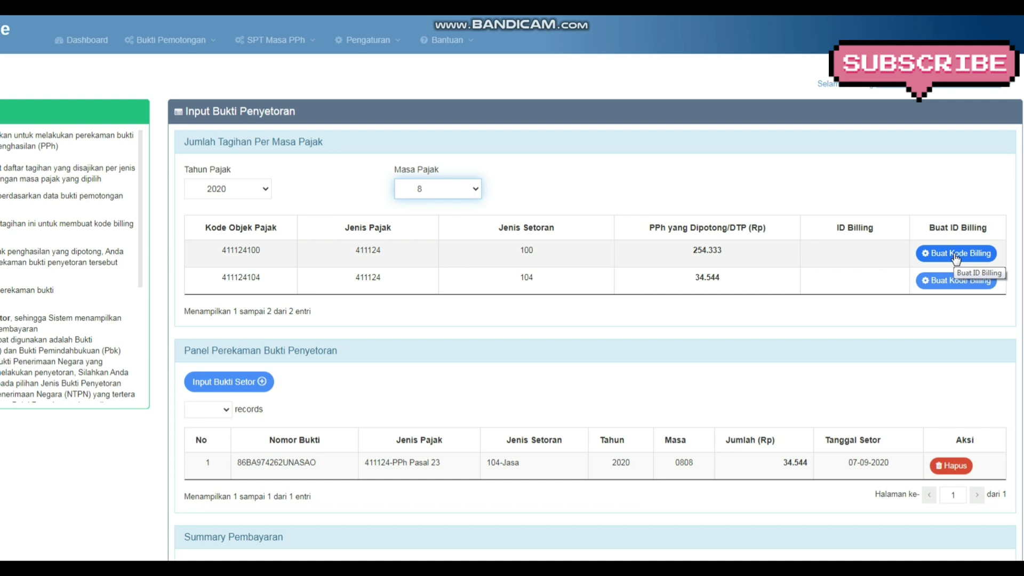
Create and confirm a billing ID for the 411124104 deposit of 34.544
left_click(960, 287)
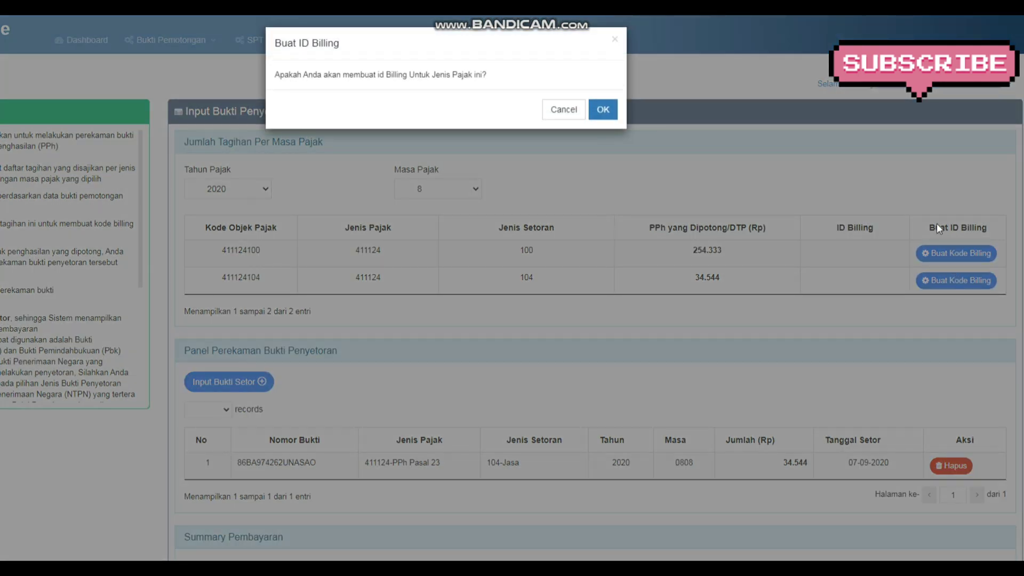
left_click(604, 110)
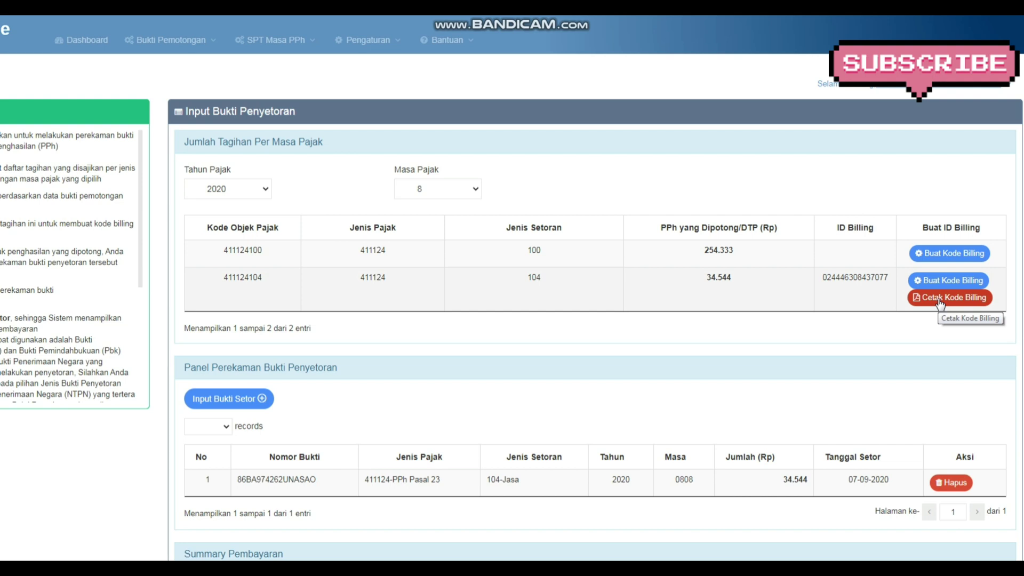
left_click(940, 302)
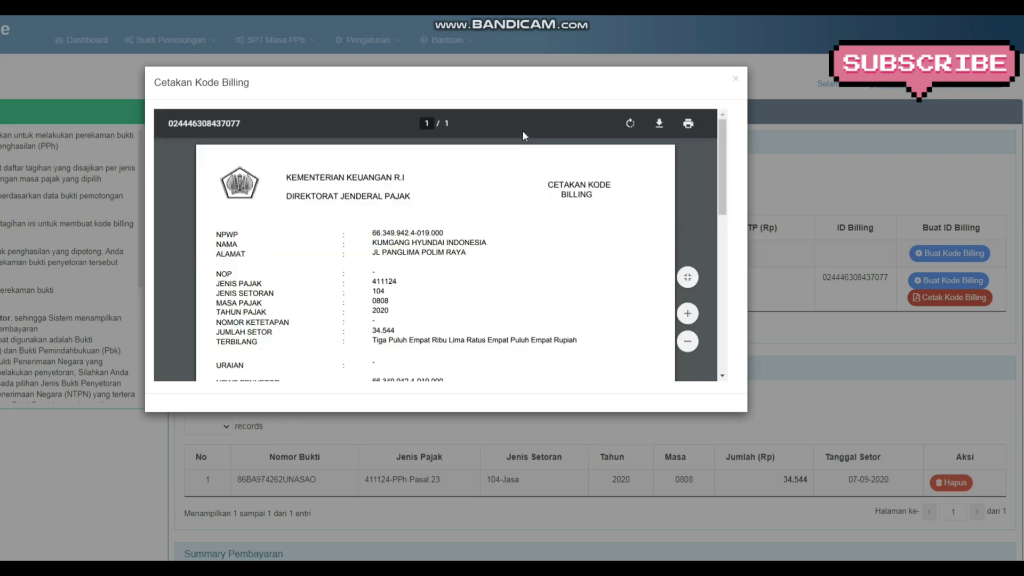
scroll(436, 261, "down", 1)
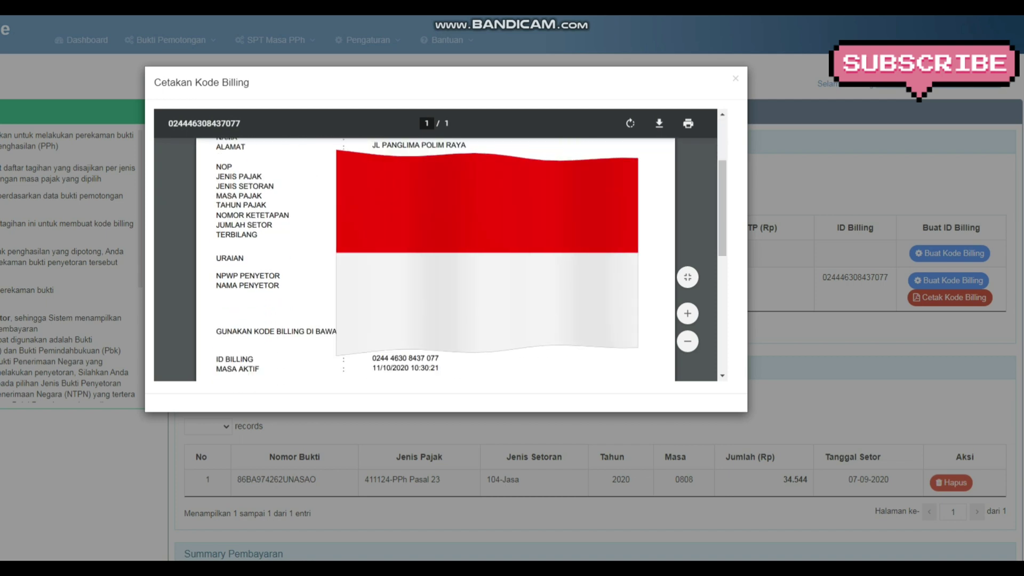
scroll(436, 261, "down", 2)
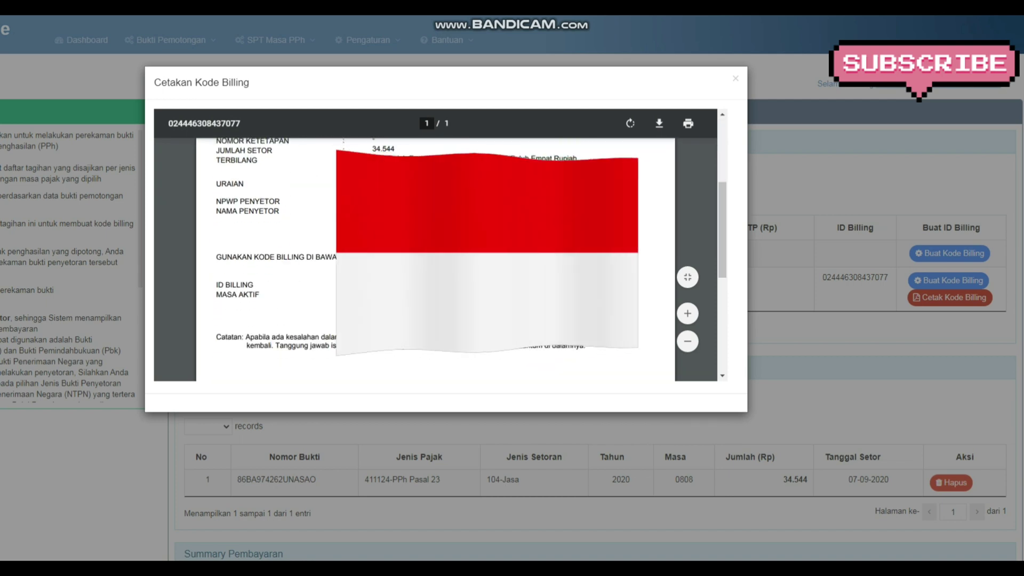
scroll(435, 261, "down", 2)
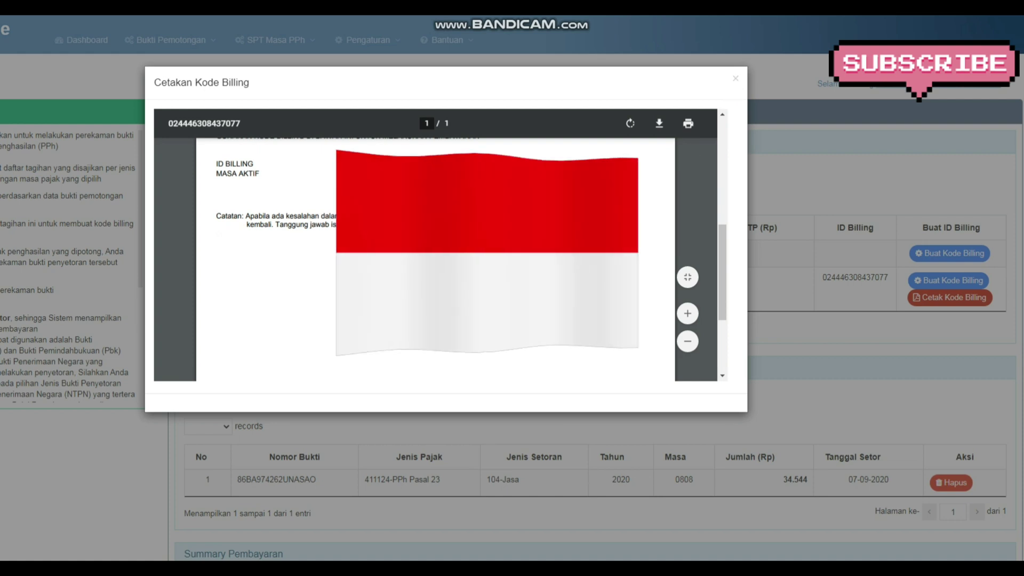
scroll(690, 166, "up", 5)
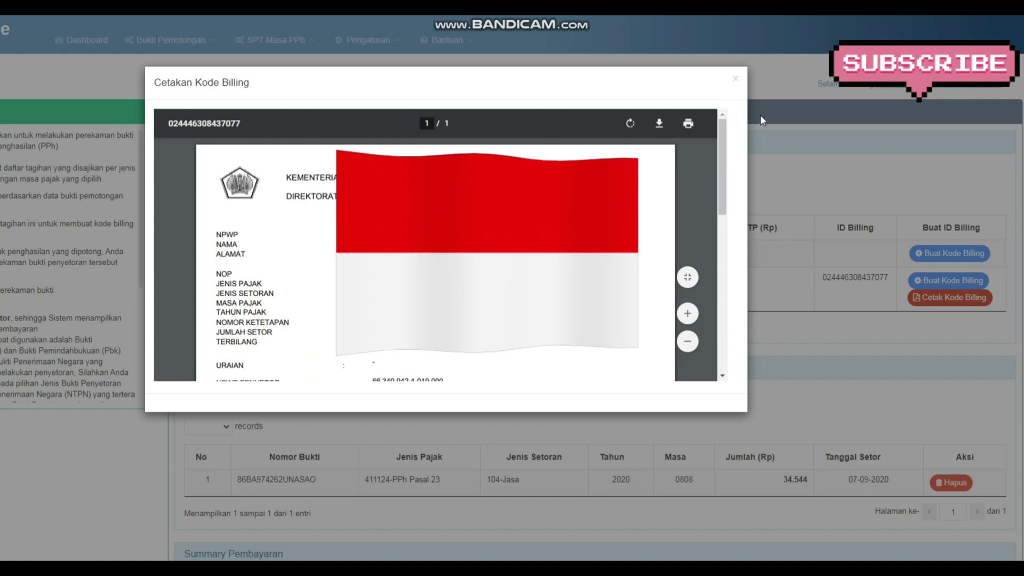
left_click(736, 80)
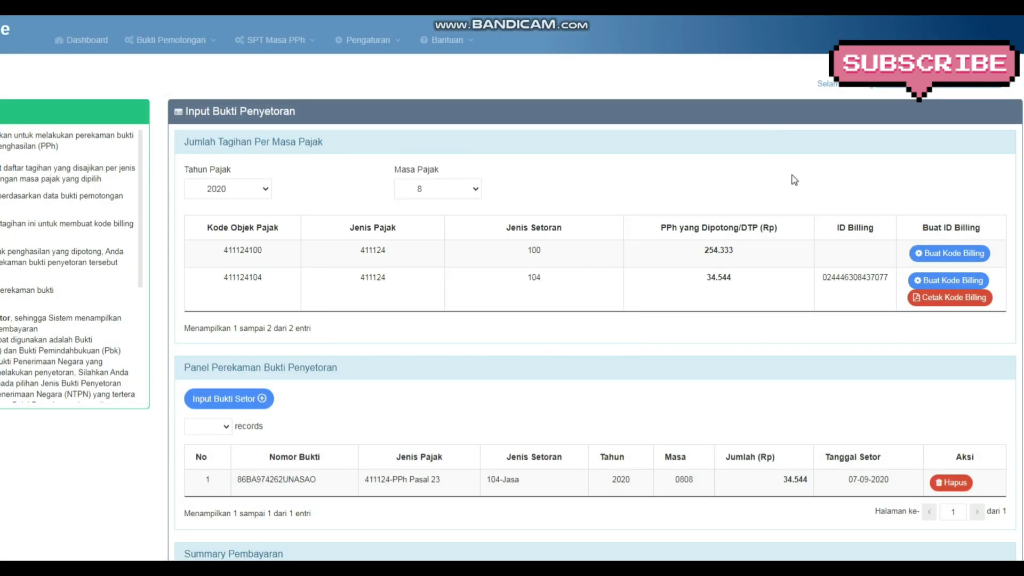
Start a new Input Bukti Setor entry with Surat Setoran Pajak, ready for the Nomor Bukti Penyetoran
scroll(544, 359, "down", 1)
scroll(415, 358, "down", 1)
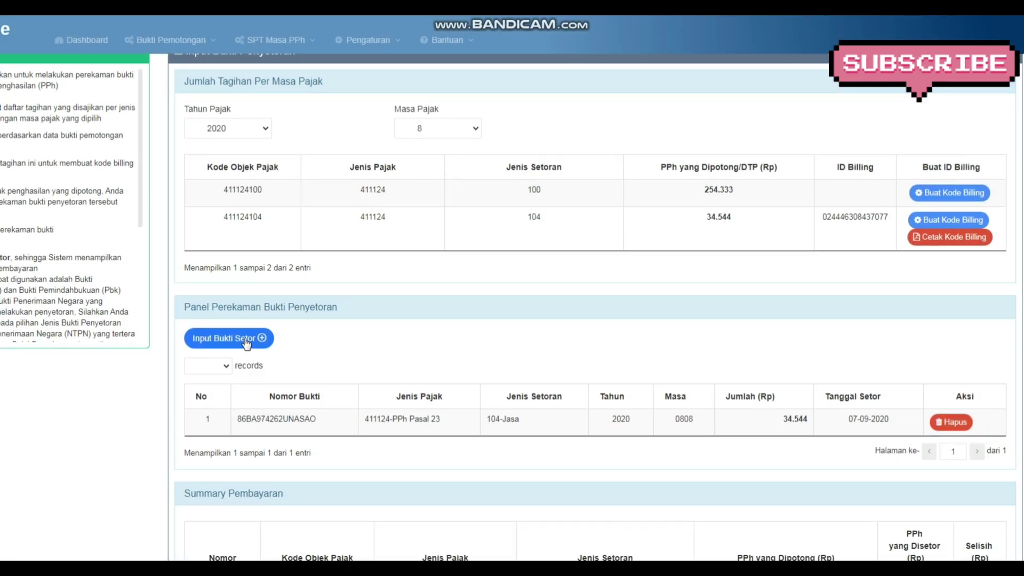
left_click(245, 341)
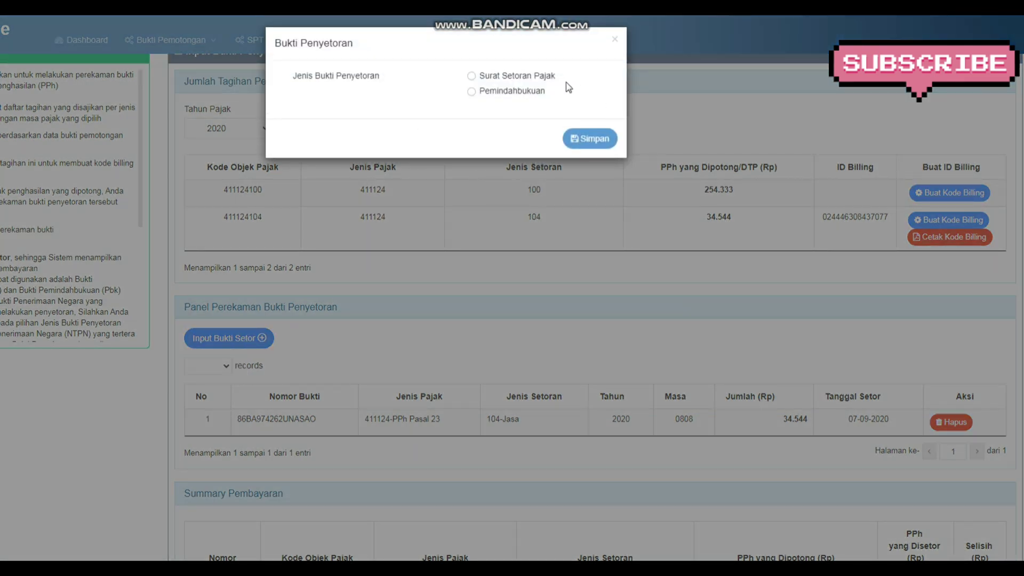
left_click(542, 77)
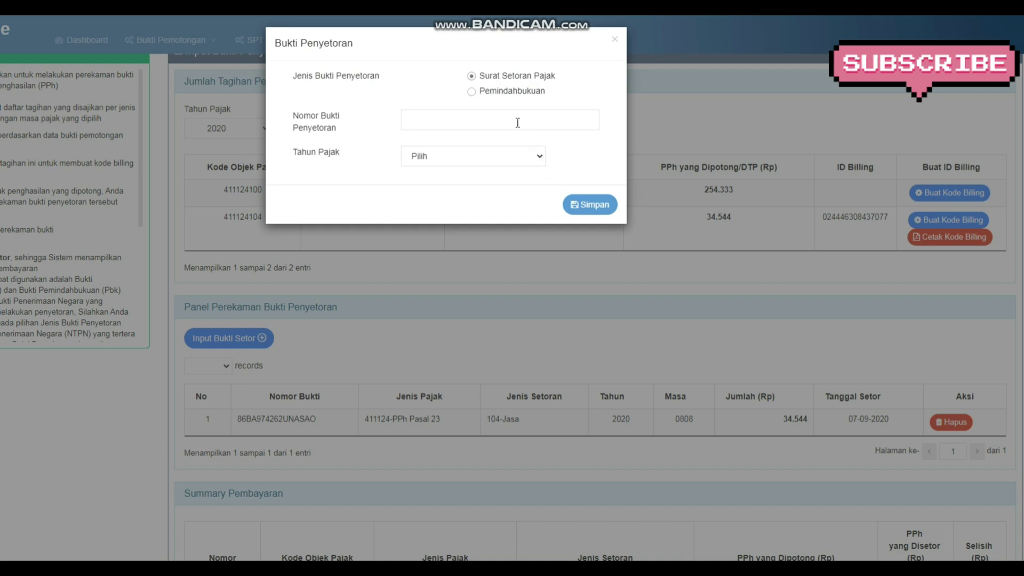
left_click(469, 123)
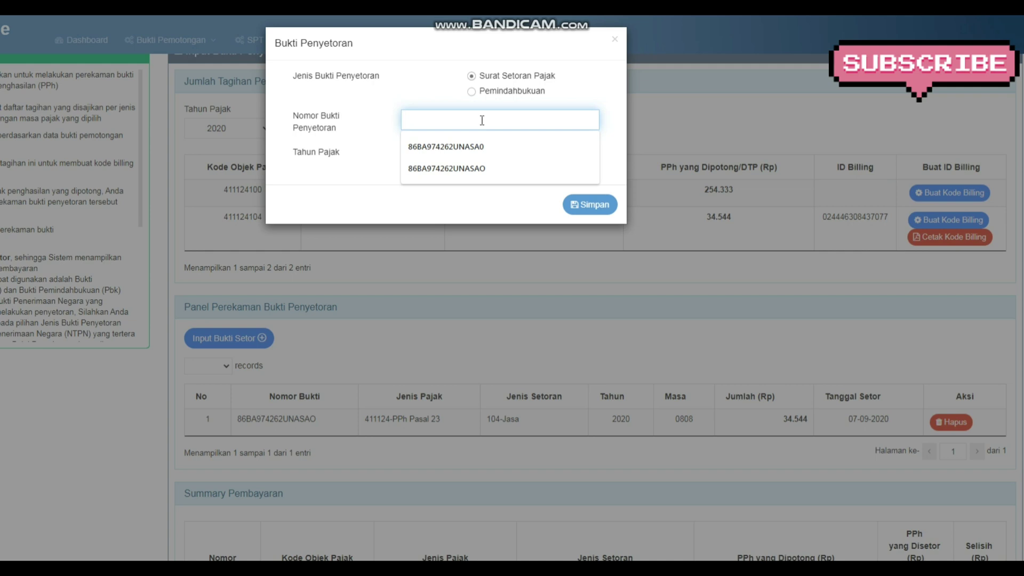
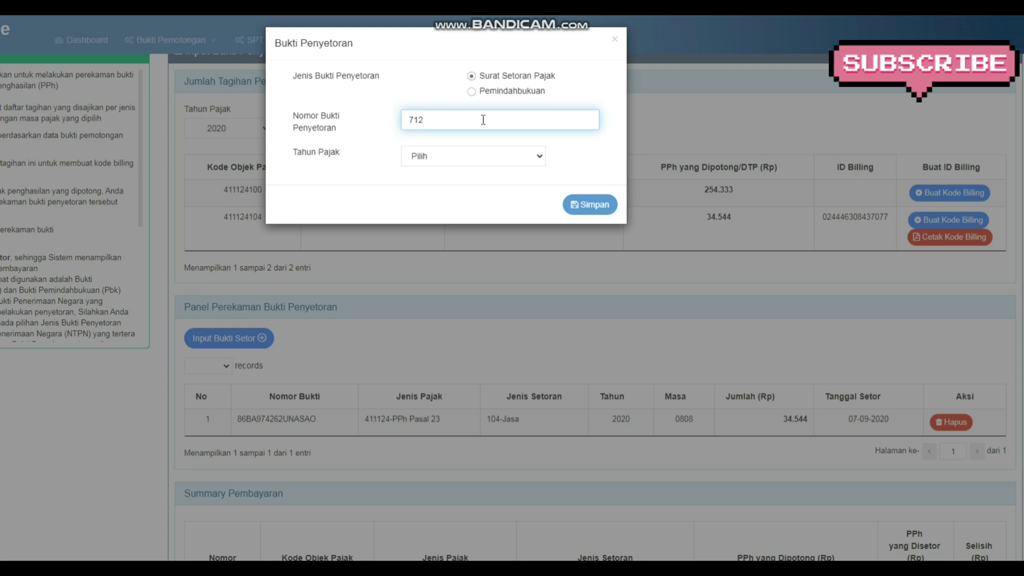
Set Tahun Pajak 2020 and save, then dismiss the Kode MAP rejection error
left_click(469, 159)
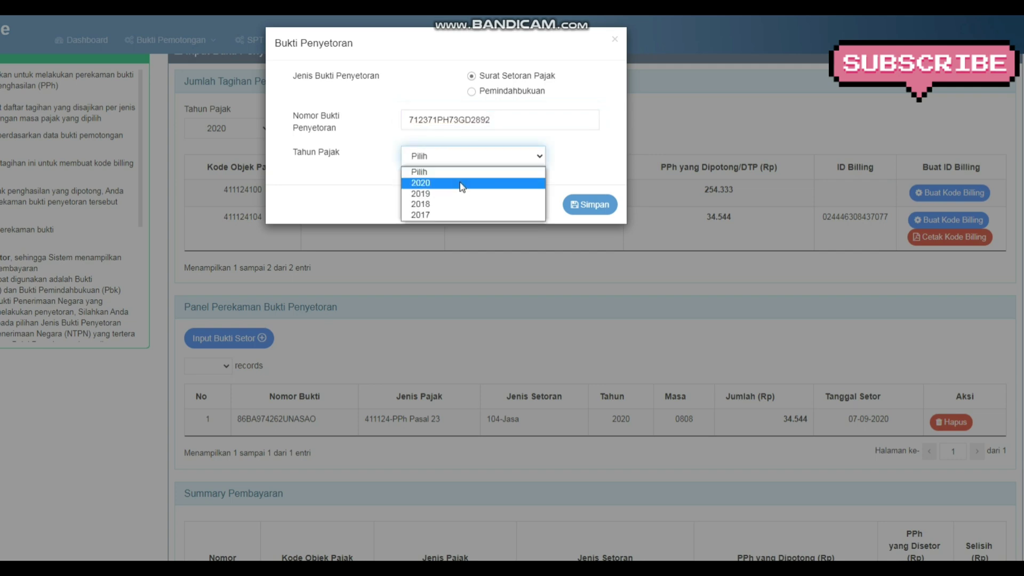
left_click(471, 184)
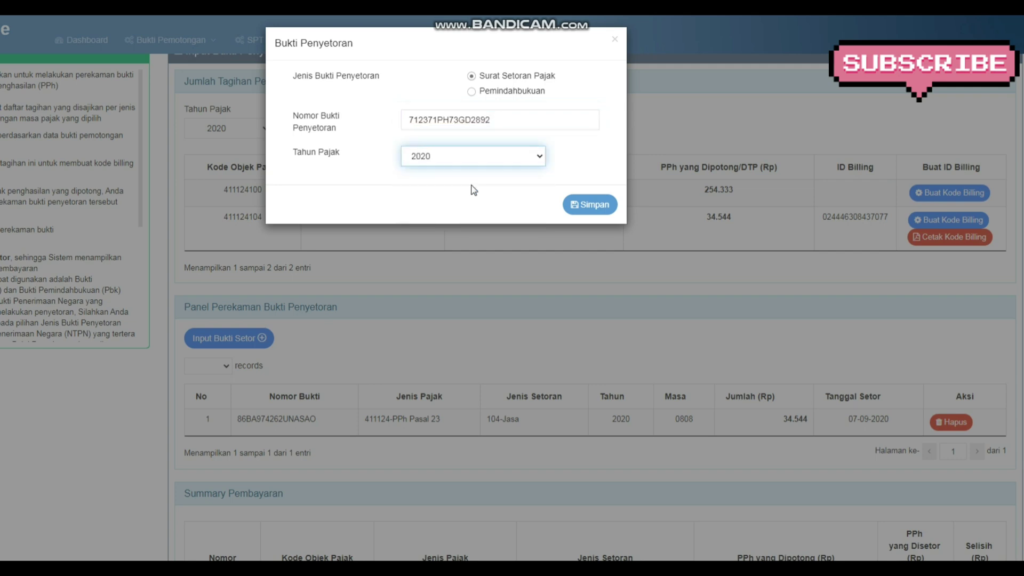
left_click(587, 204)
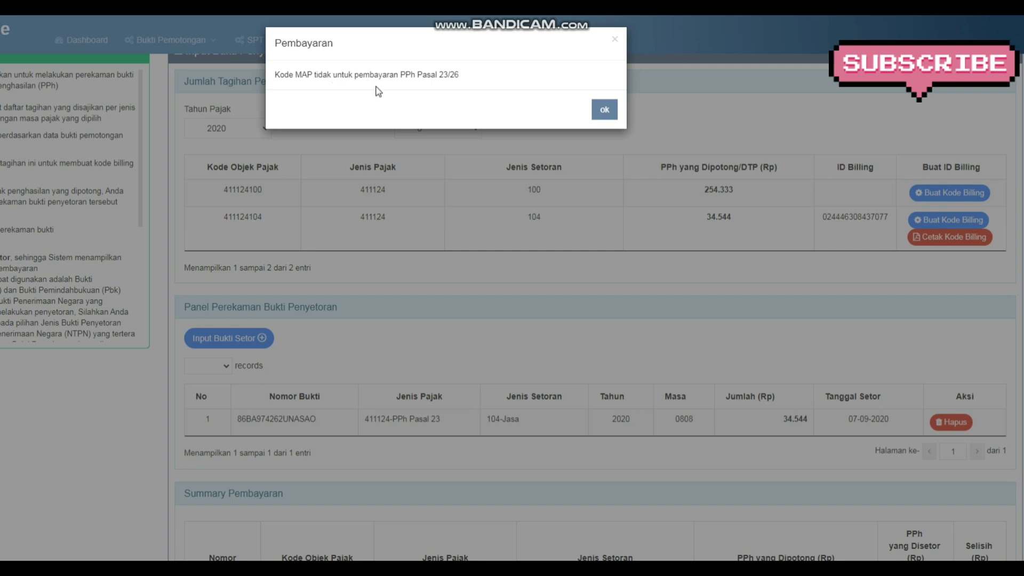
left_click(601, 111)
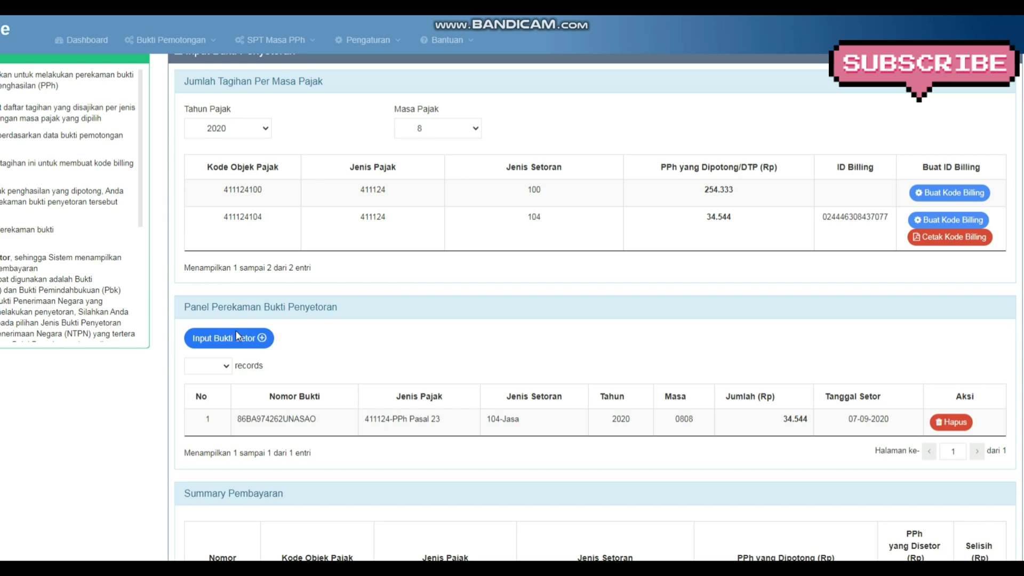
Save a new Surat Setoran Pajak proof with the NTPN and Tahun Pajak 2020
left_click(235, 335)
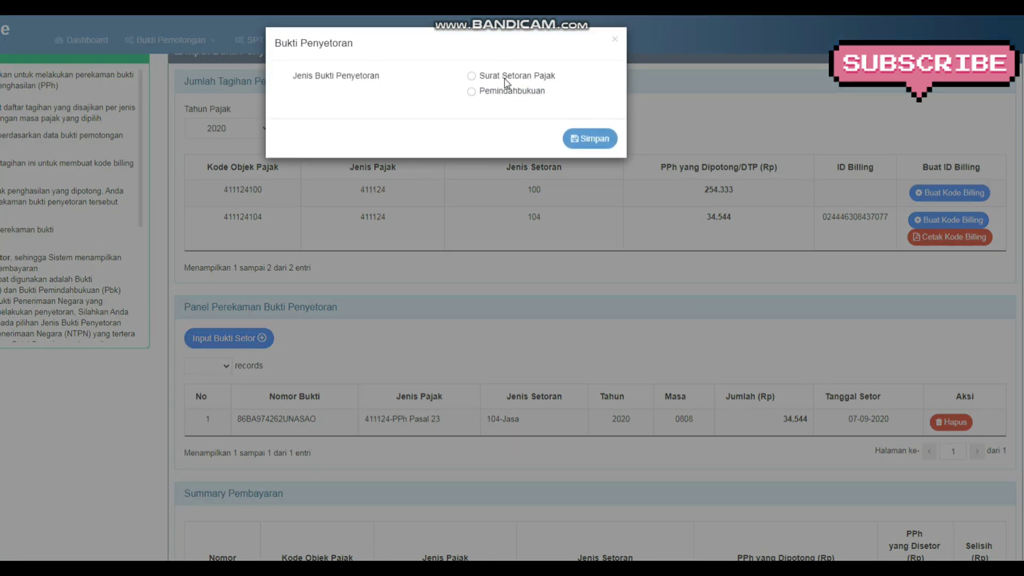
left_click(506, 80)
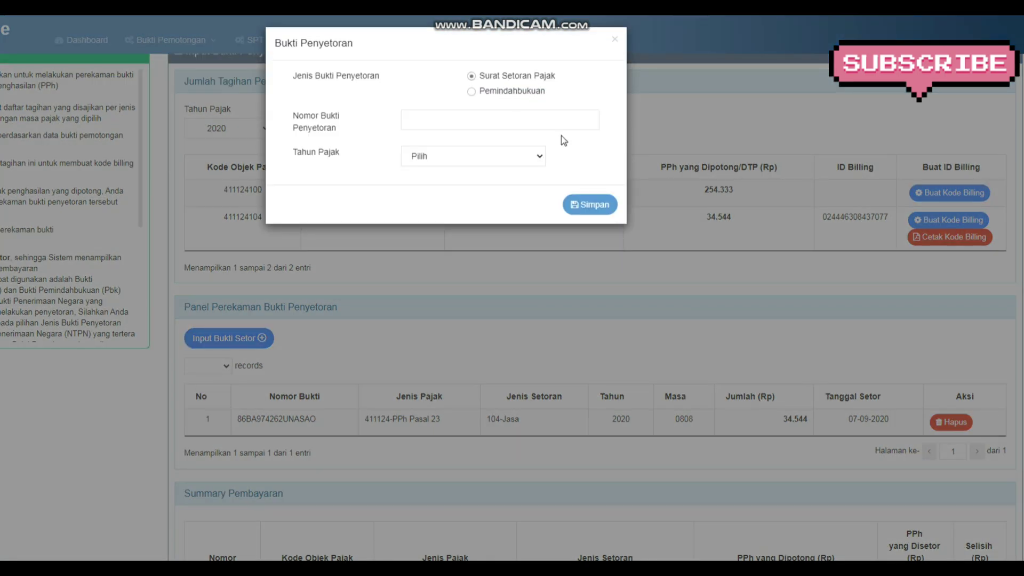
left_click(526, 114)
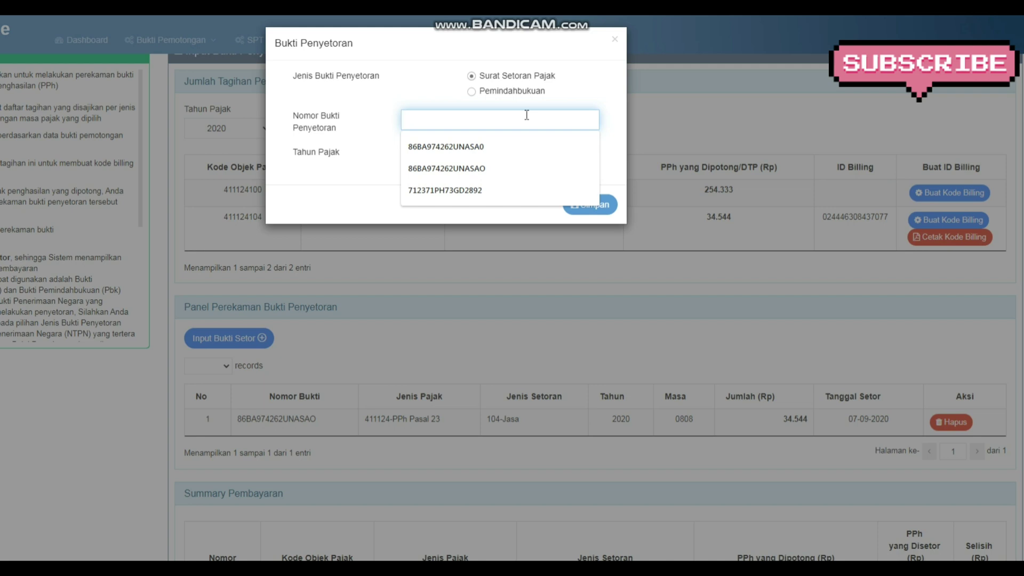
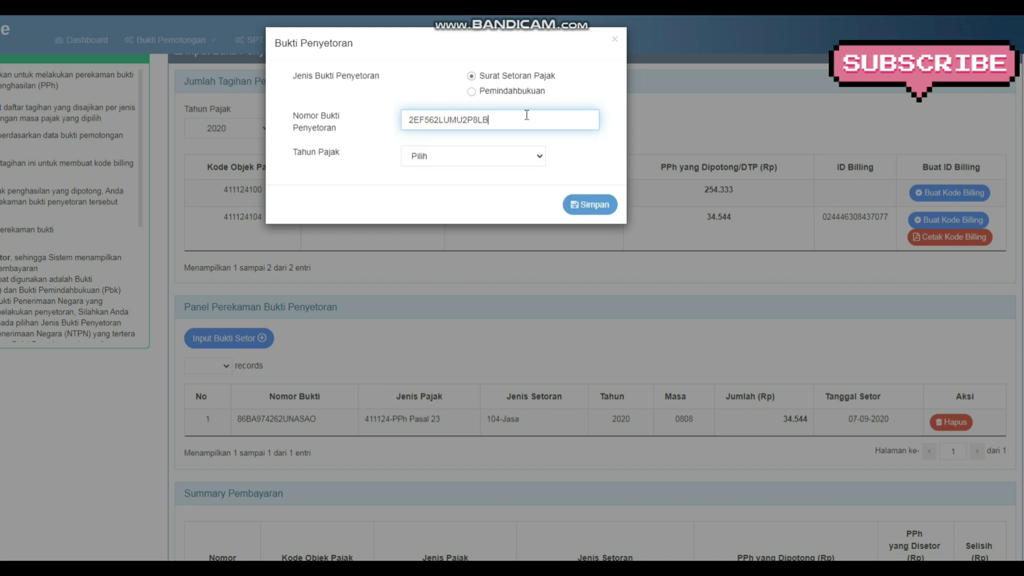
left_click(533, 159)
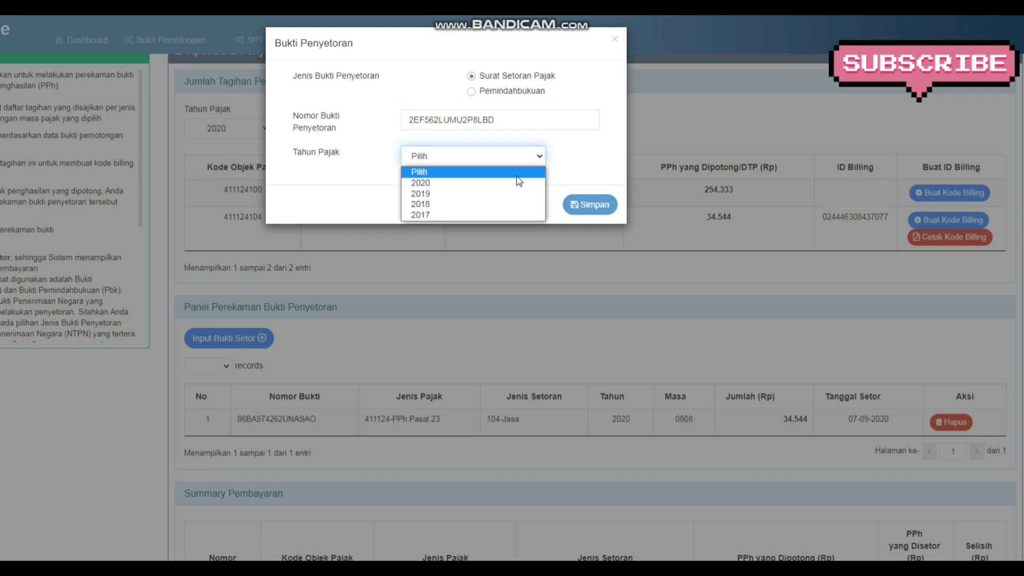
left_click(515, 184)
left_click(586, 206)
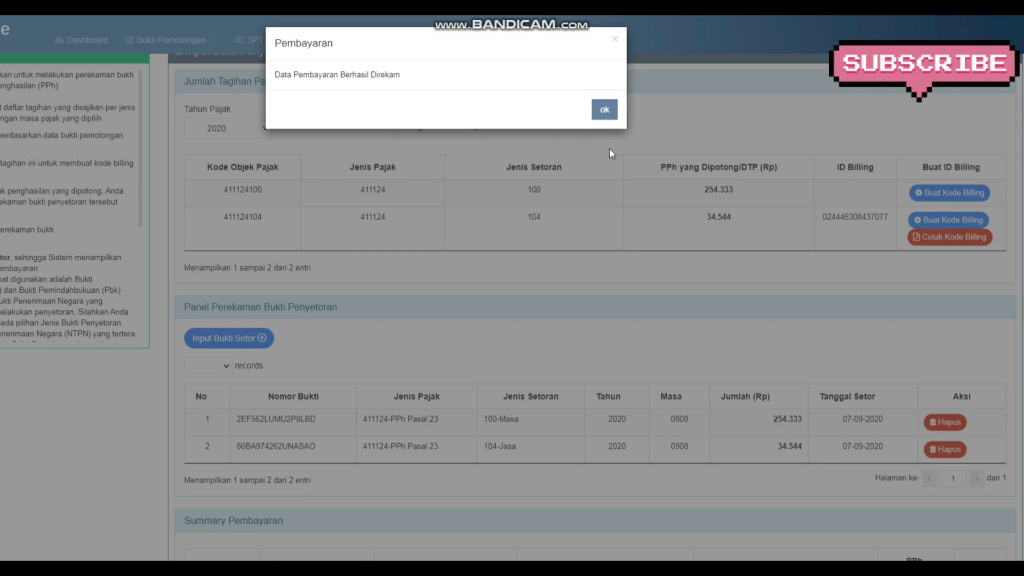
Dismiss the success message, then open the SPT Masa PPh and Bukti Pemotongan menus
left_click(604, 109)
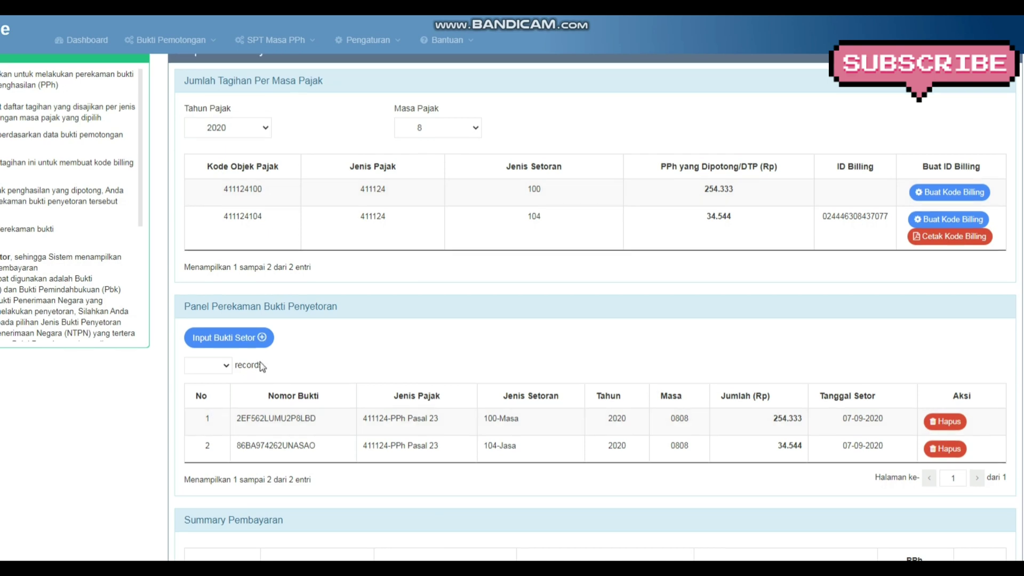
scroll(263, 366, "down", 3)
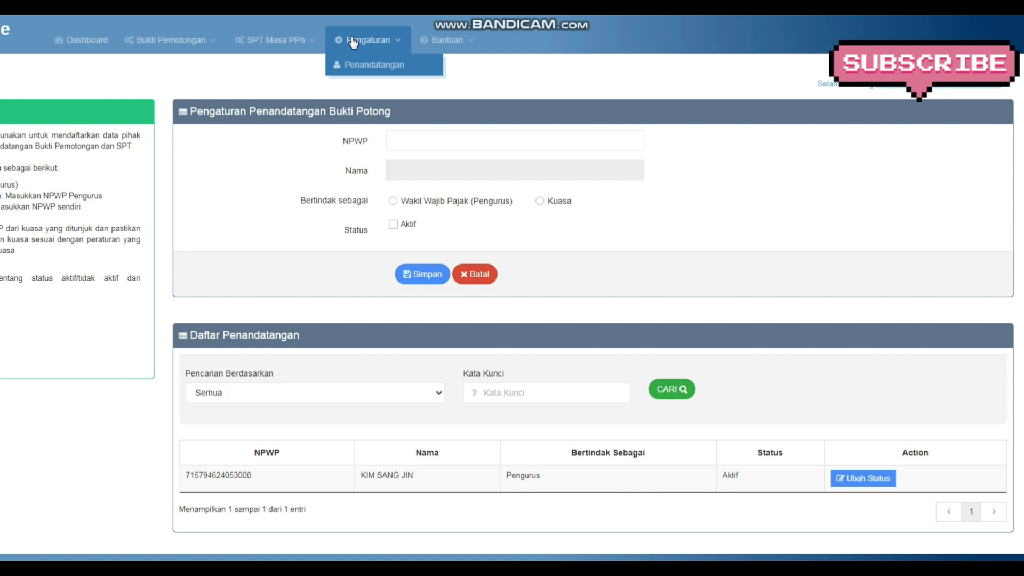
left_click(292, 39)
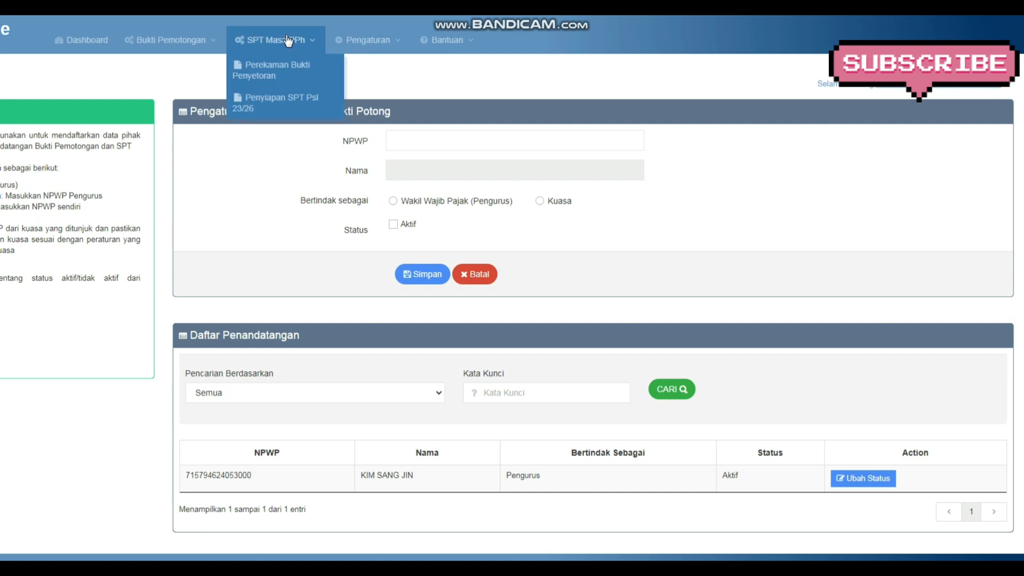
left_click(196, 41)
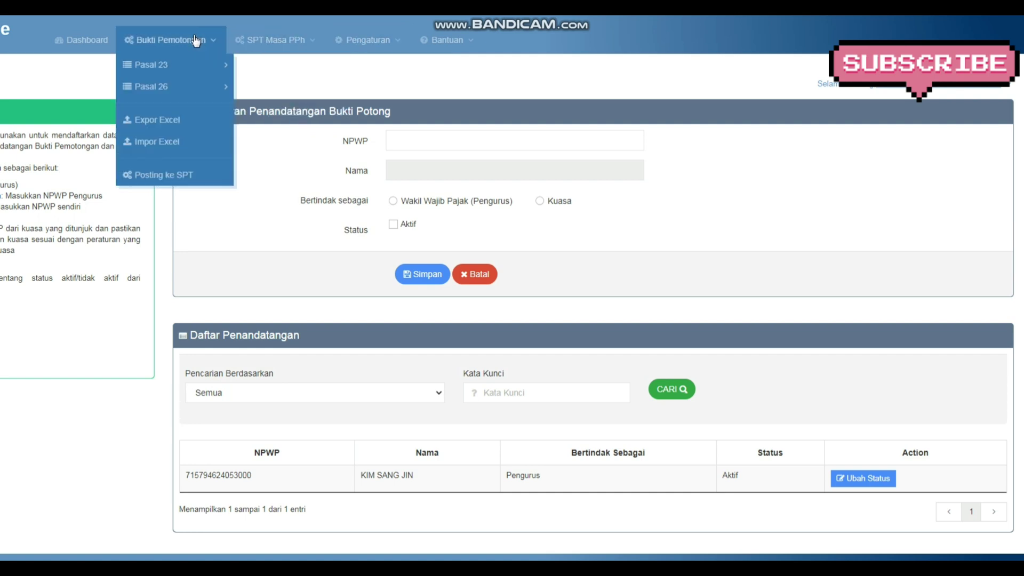
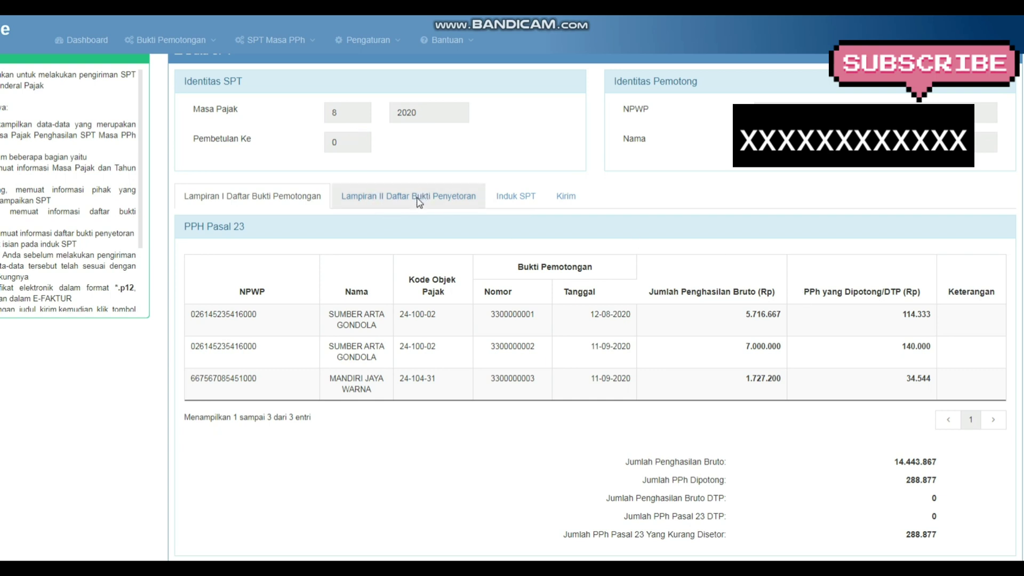
Review the Lampiran II payment slips, then scroll through the Induk SPT summary form
left_click(420, 203)
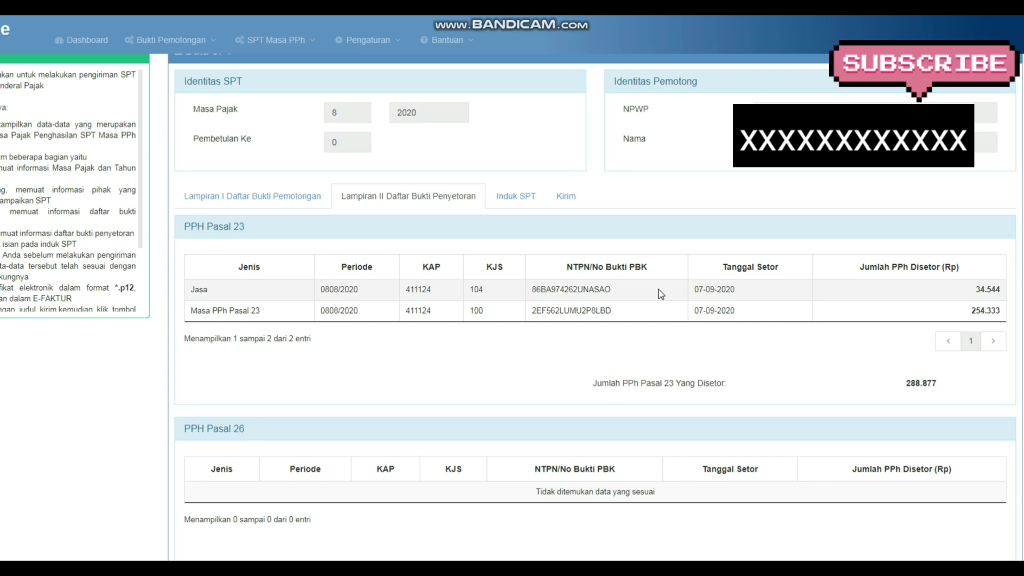
left_click(521, 198)
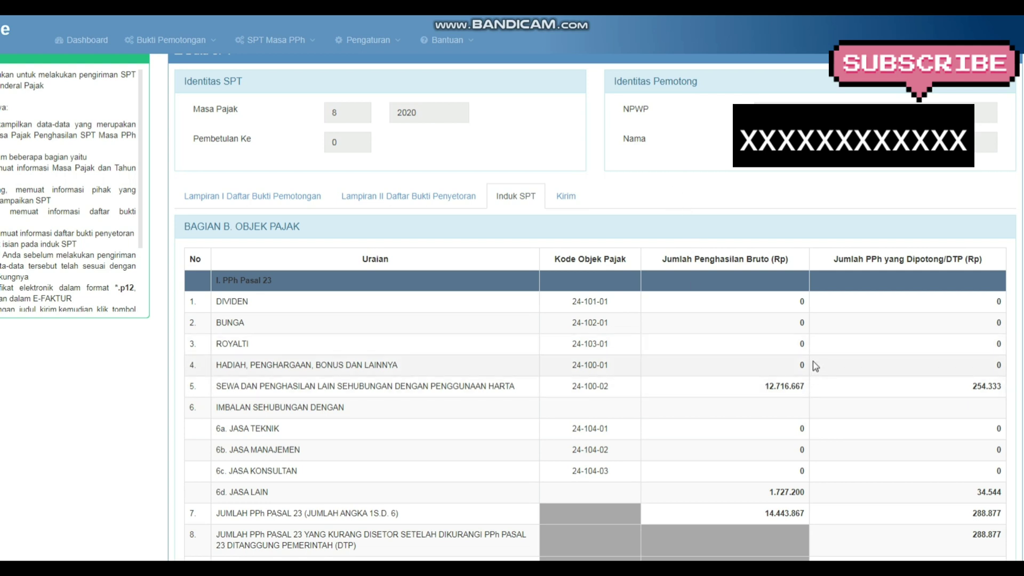
scroll(813, 360, "down", 2)
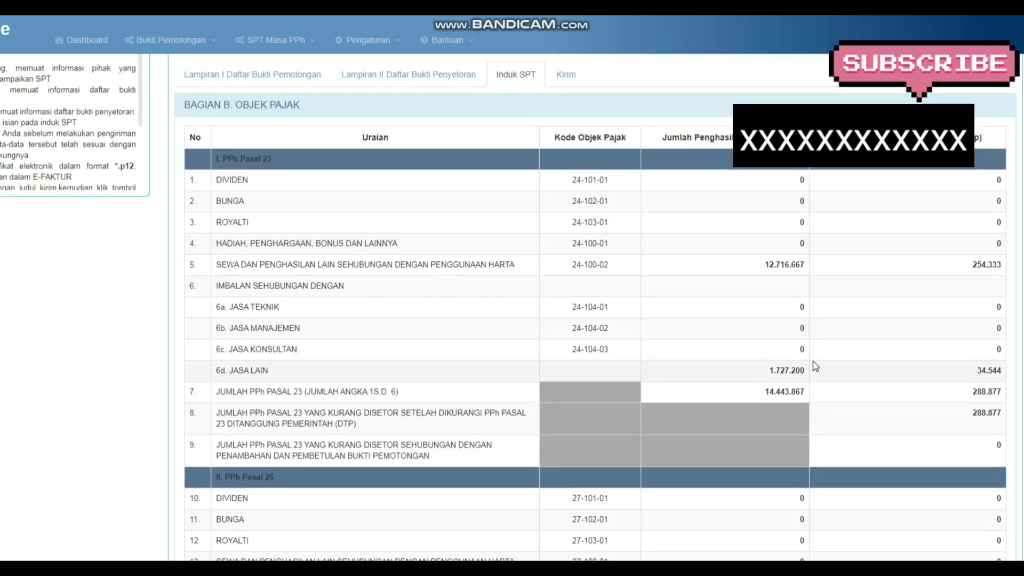
scroll(813, 361, "down", 1)
scroll(815, 366, "down", 4)
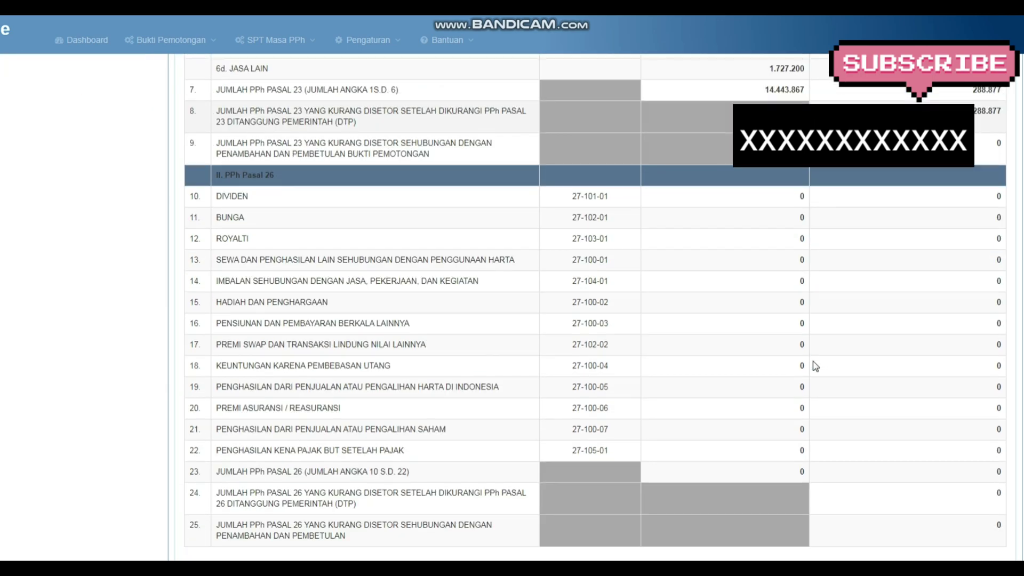
scroll(815, 366, "down", 2)
scroll(815, 366, "down", 1)
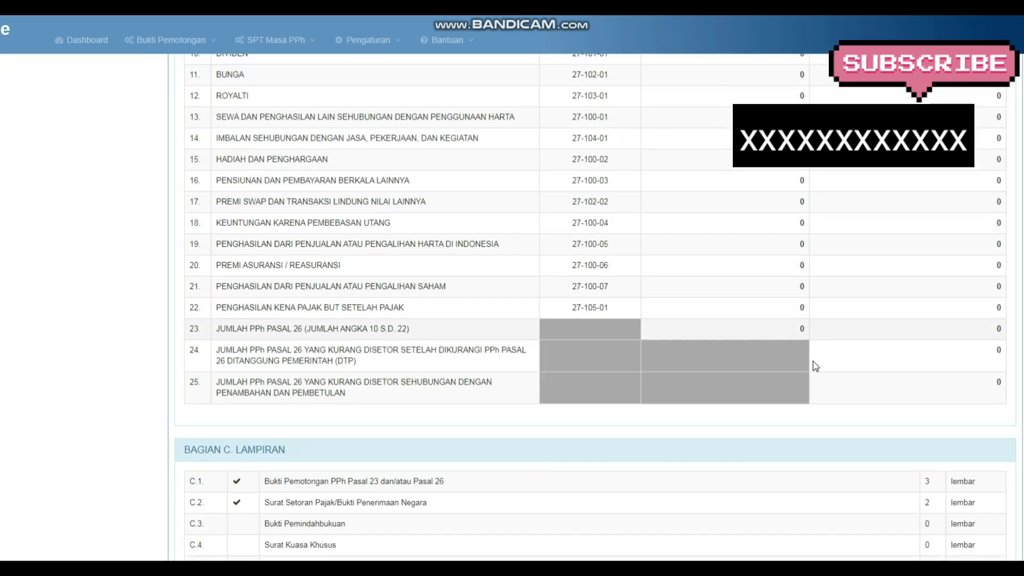
scroll(815, 366, "down", 1)
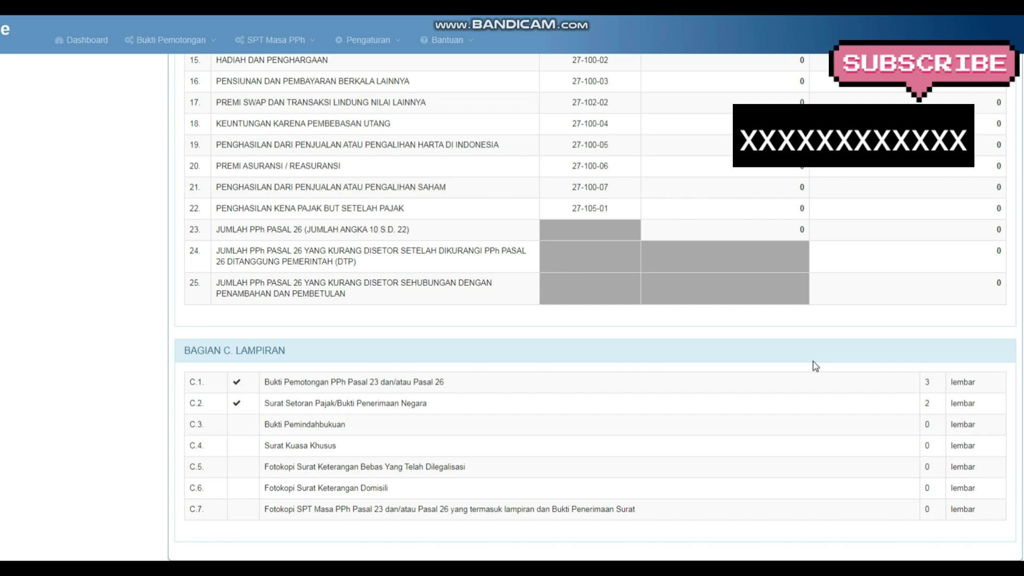
Check Induk SPT Bagian B and C (288.877 PPh 23), then go to the Kirim section
scroll(815, 366, "down", 1)
scroll(815, 366, "down", 1)
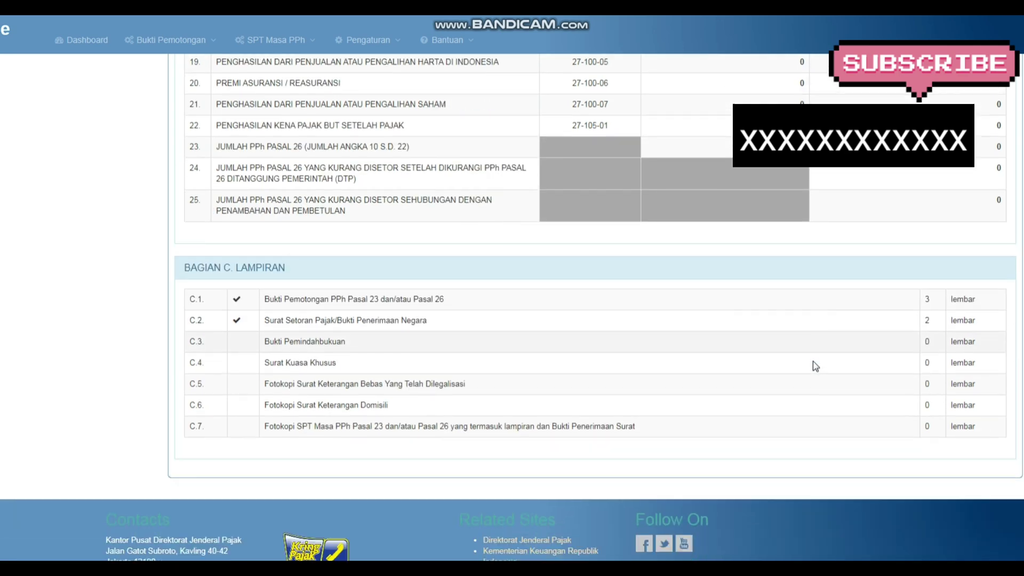
scroll(815, 366, "up", 5)
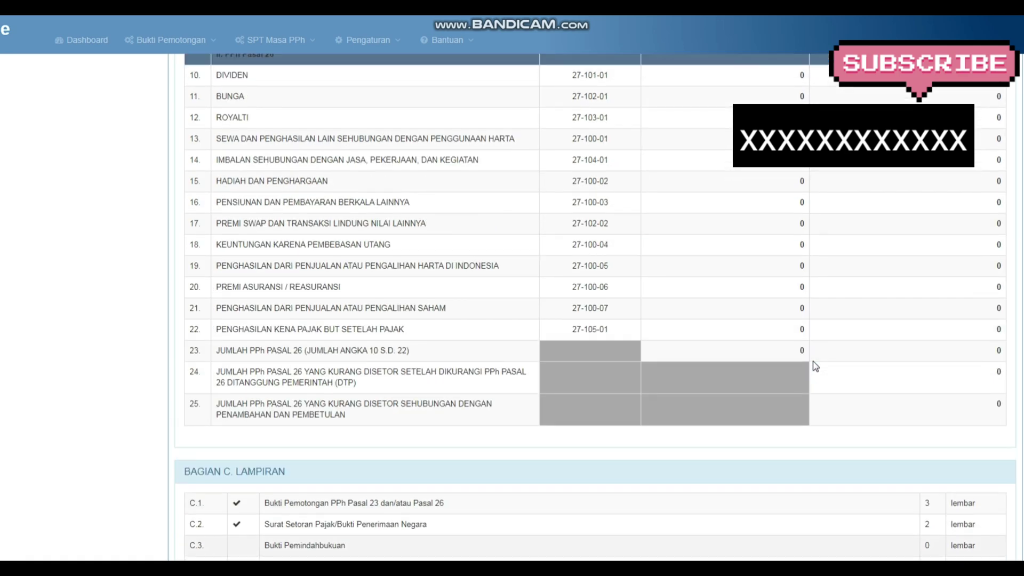
scroll(814, 361, "up", 5)
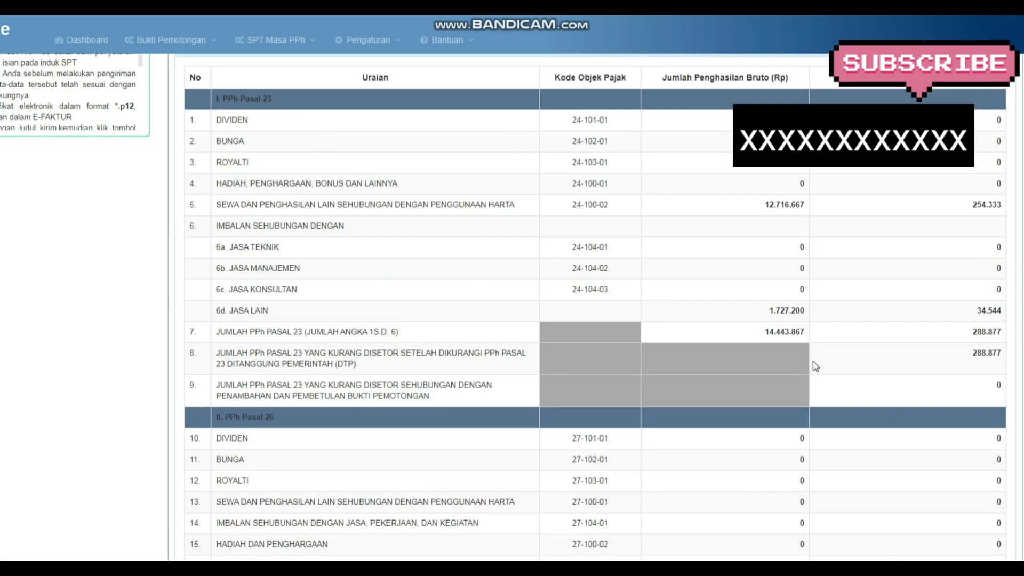
scroll(815, 366, "up", 2)
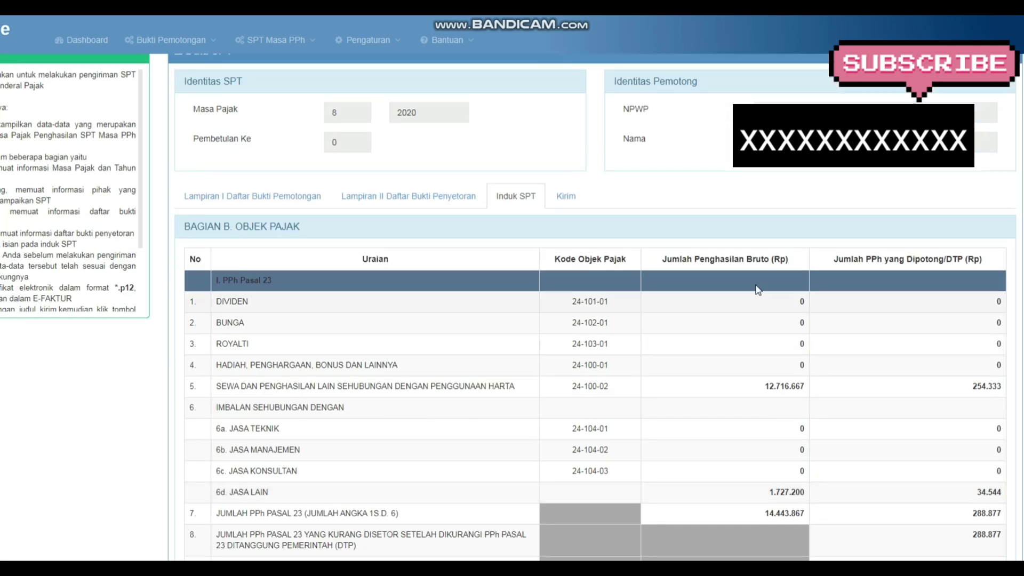
left_click(562, 202)
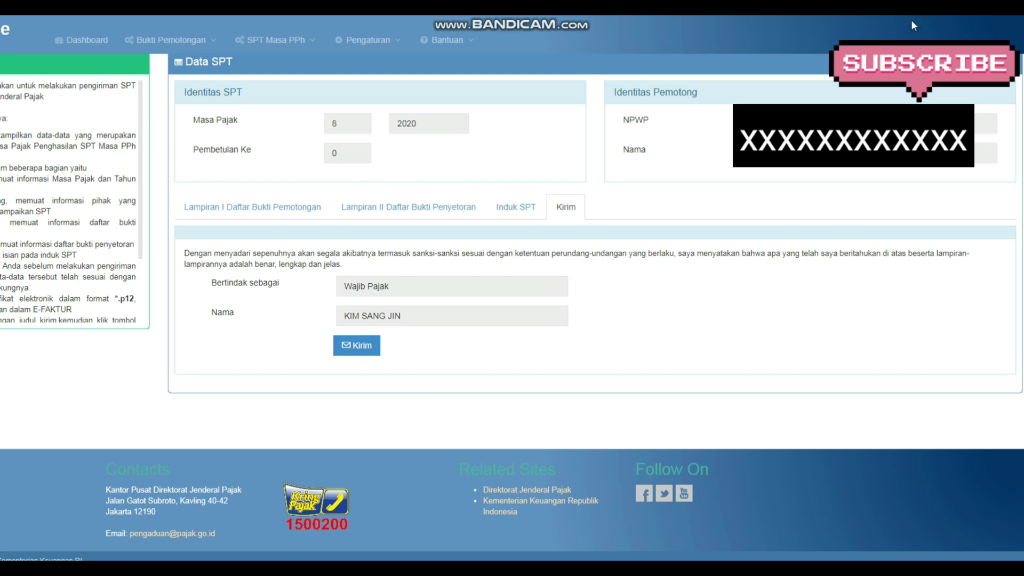
Start sending the SPT and browse for the .p12 electronic certificate file
left_click(348, 356)
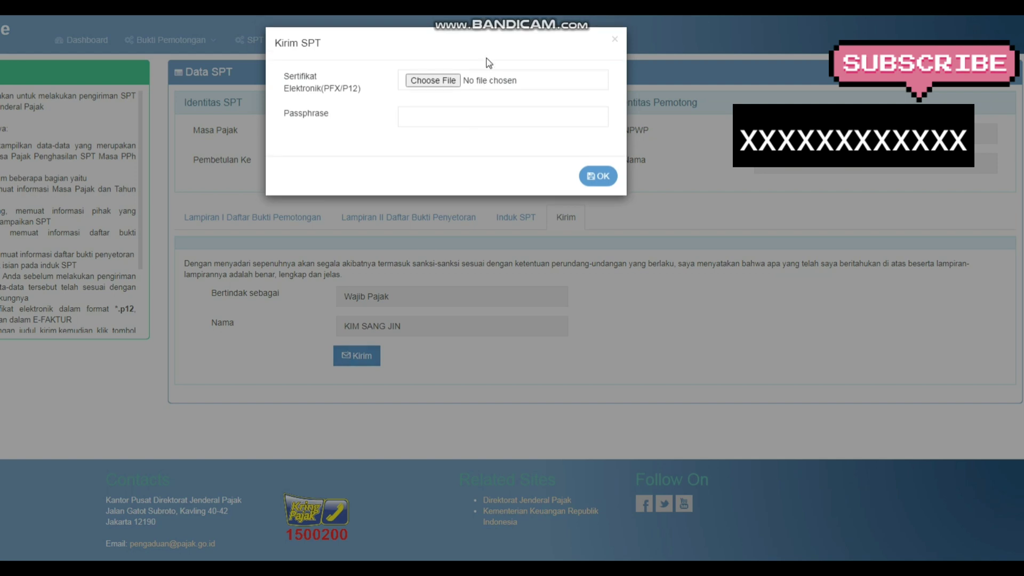
left_click(440, 83)
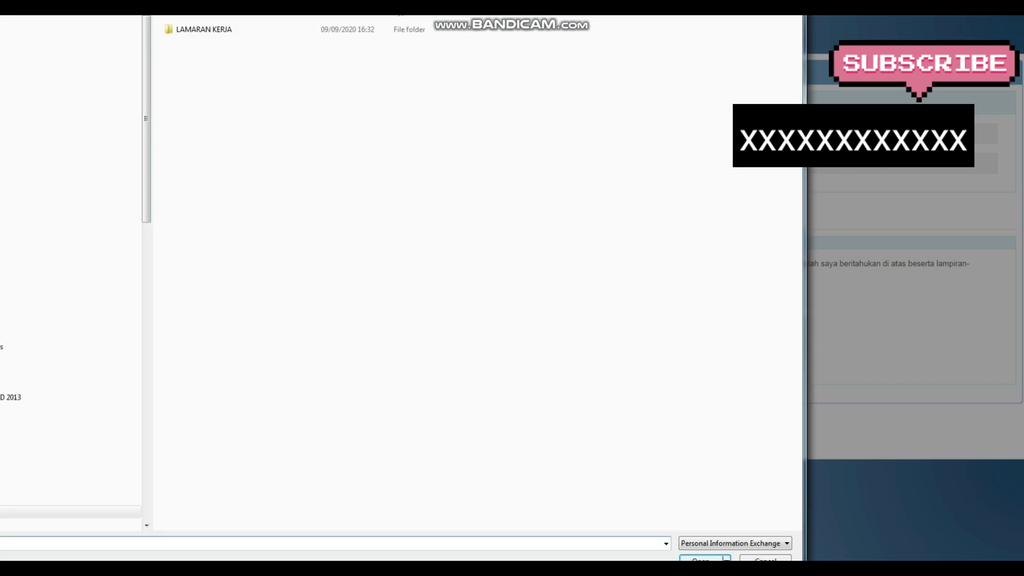
left_click_drag(148, 63, 147, 228)
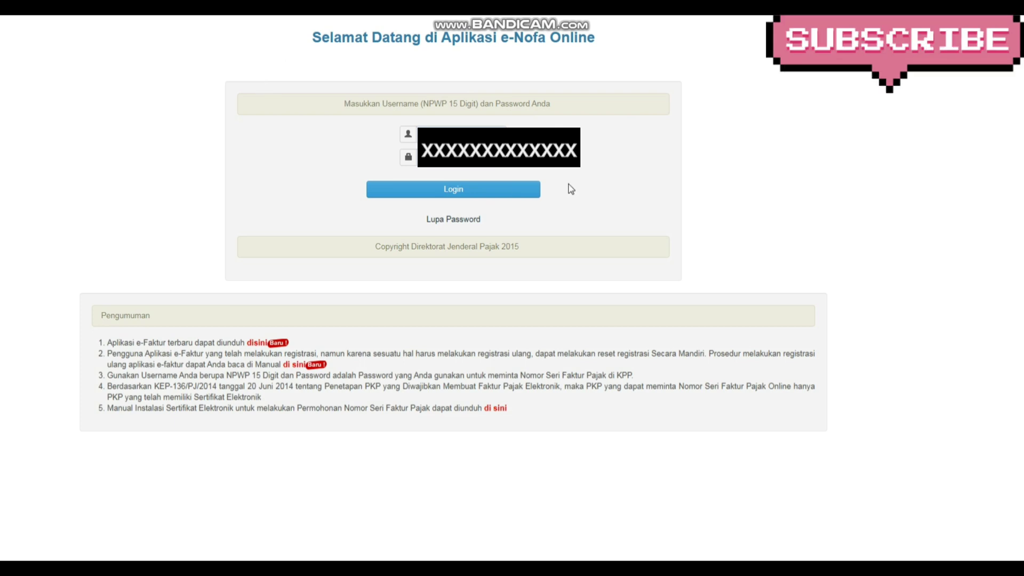
Log in to e-Nofa Online with the account saved in the browser
left_click(462, 127)
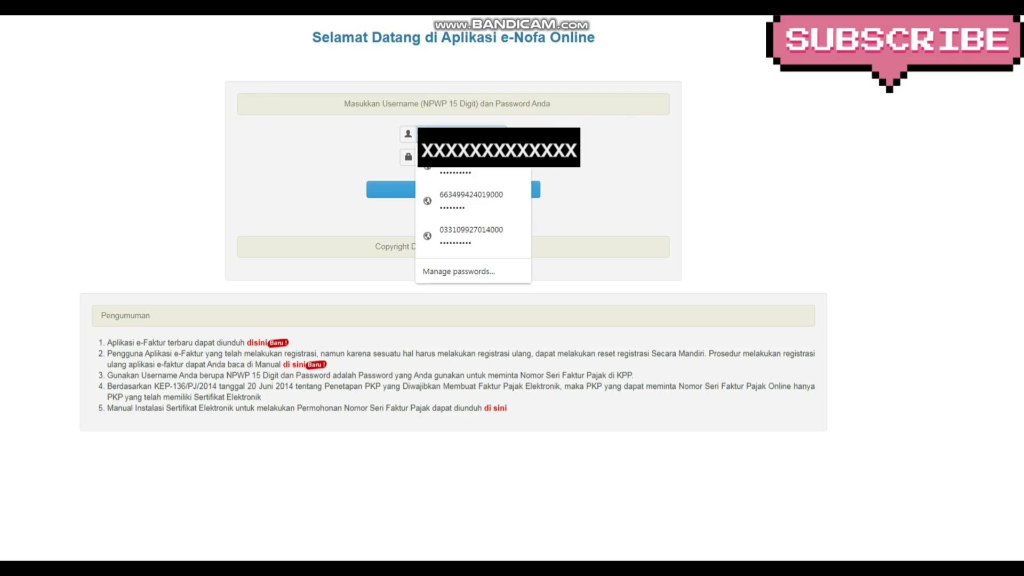
left_click(460, 197)
left_click(459, 191)
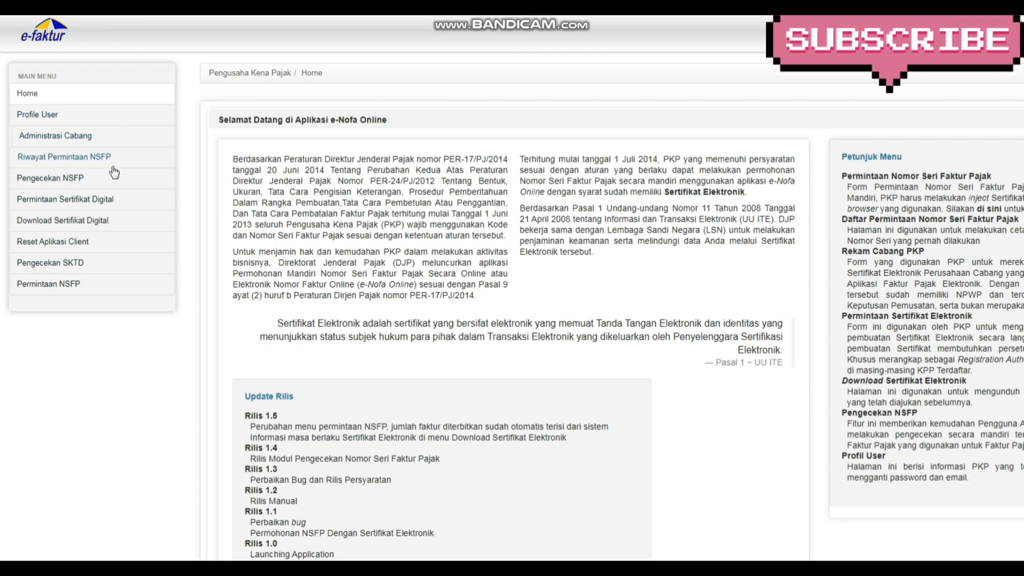
Accept the certificate terms and download the electronic certificate, protected by a passphrase
left_click(101, 222)
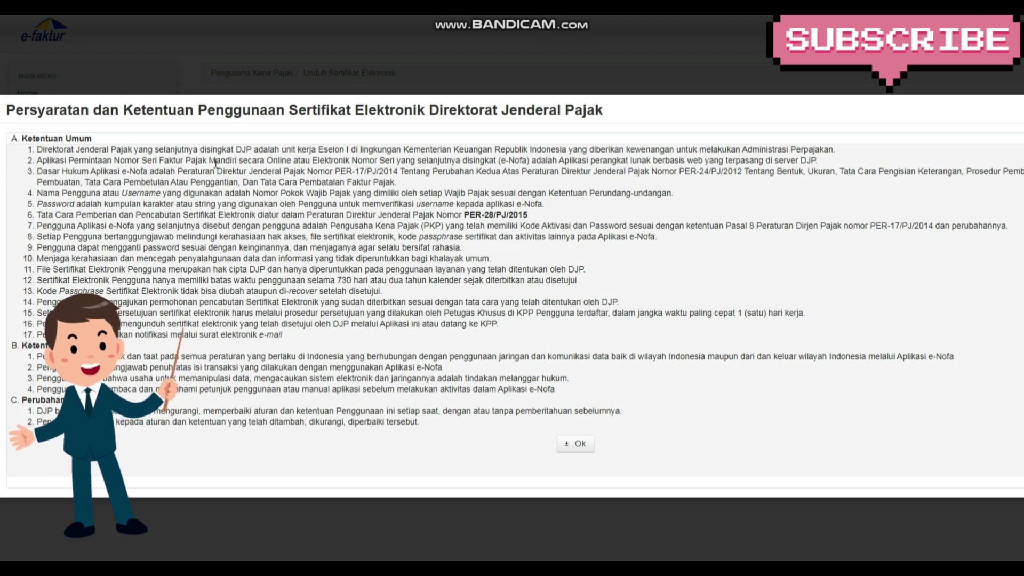
left_click(577, 447)
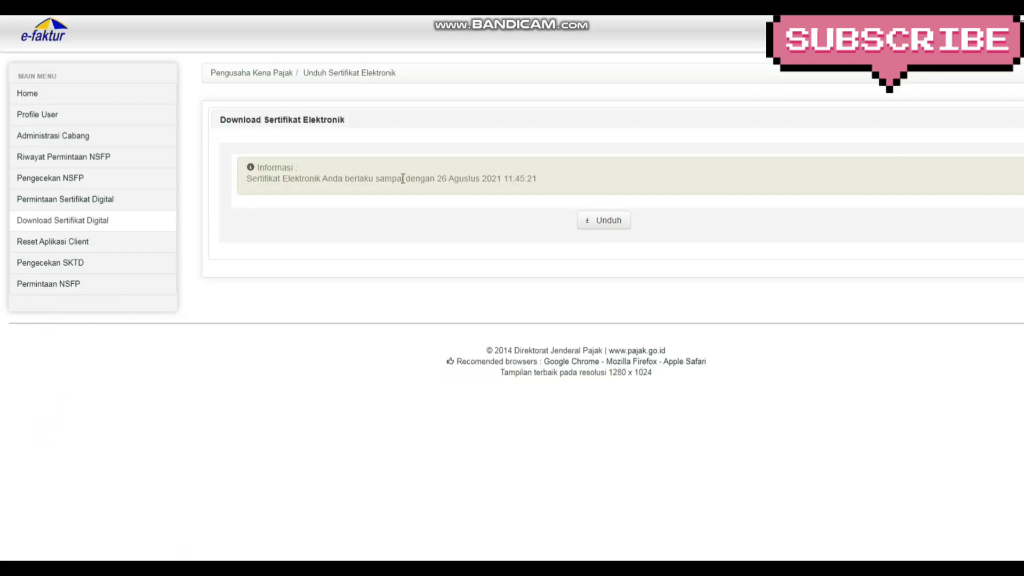
left_click(603, 222)
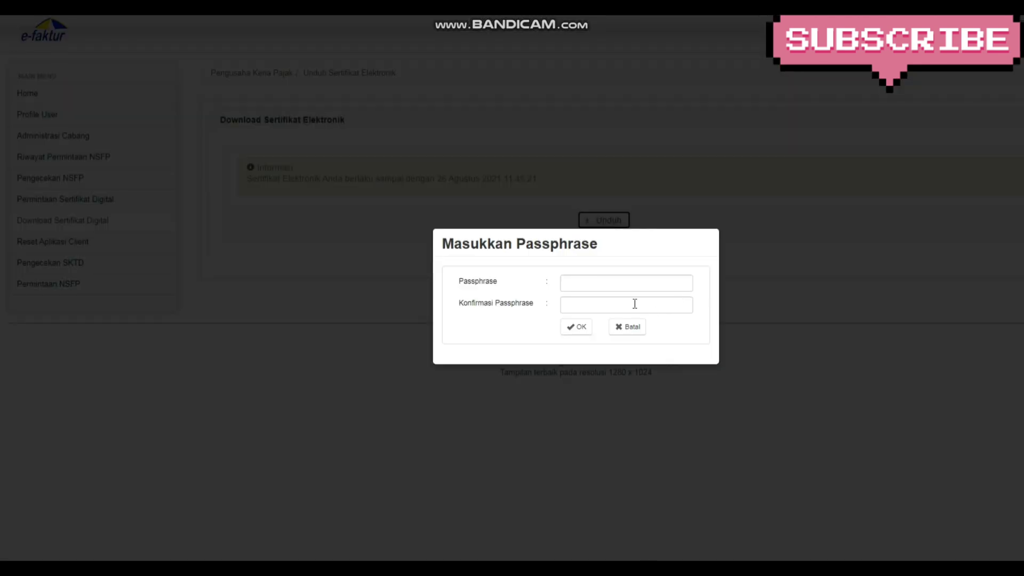
left_click(613, 288)
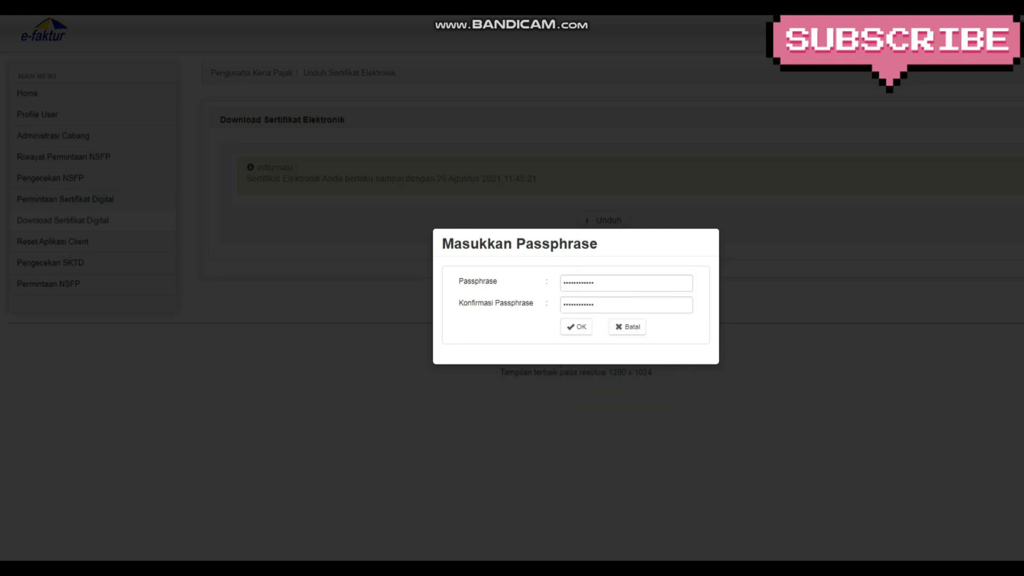
key("Return")
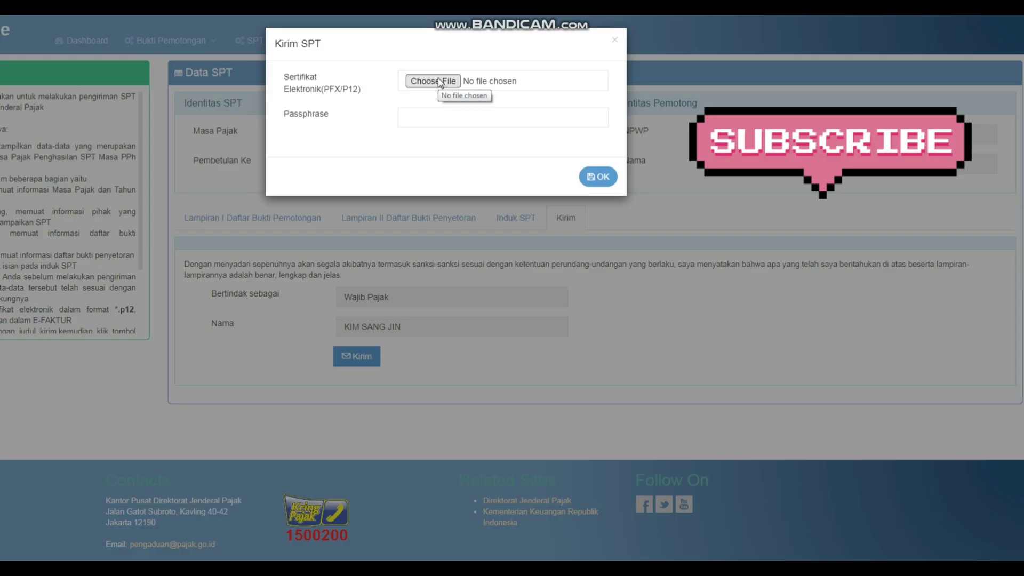
Attach the downloaded .p12 certificate from the 2020_PT KHI folder to the Kirim SPT form
left_click(439, 82)
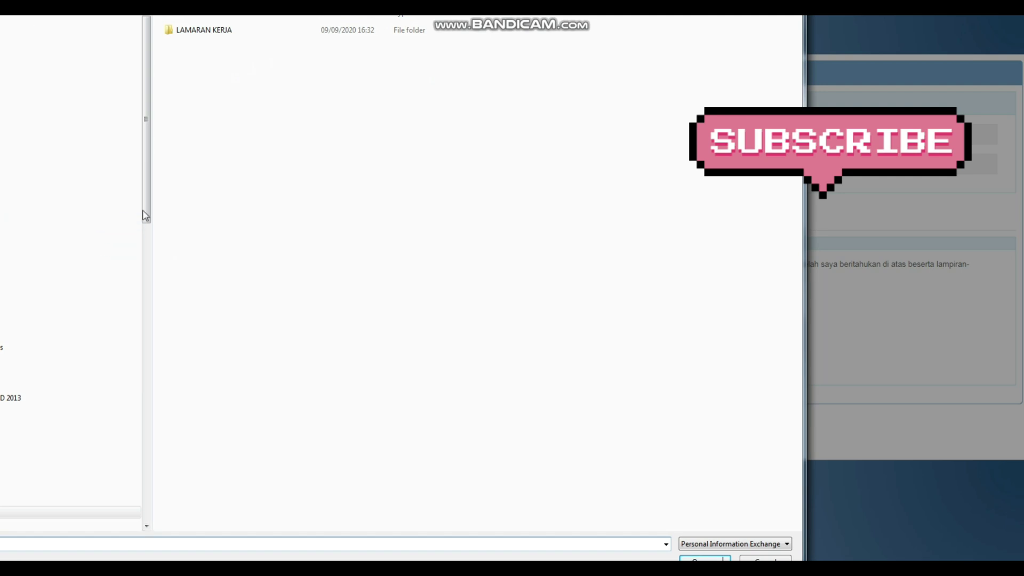
left_click_drag(145, 216, 51, 412)
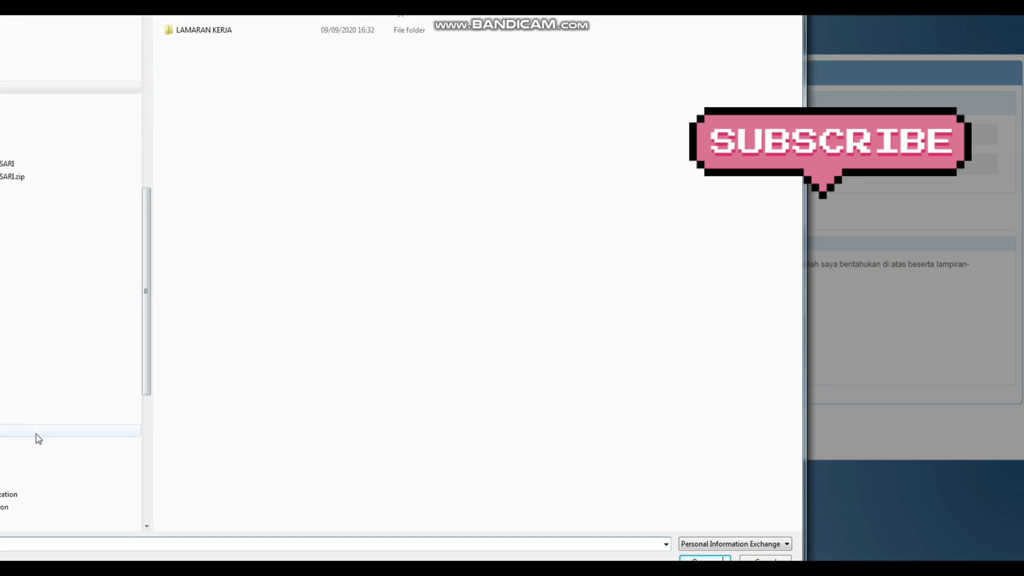
left_click(38, 436)
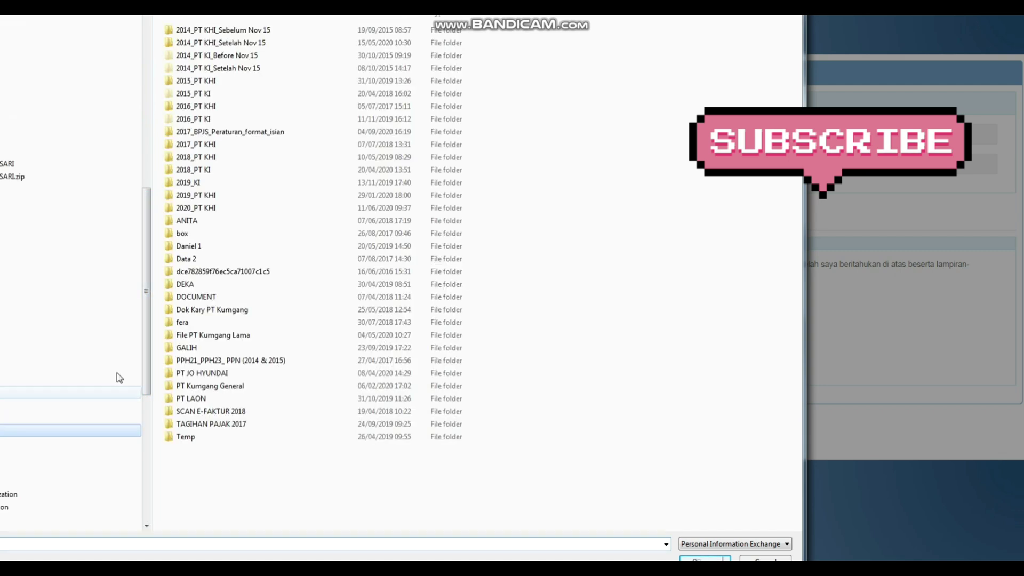
double_click(203, 208)
left_click(209, 132)
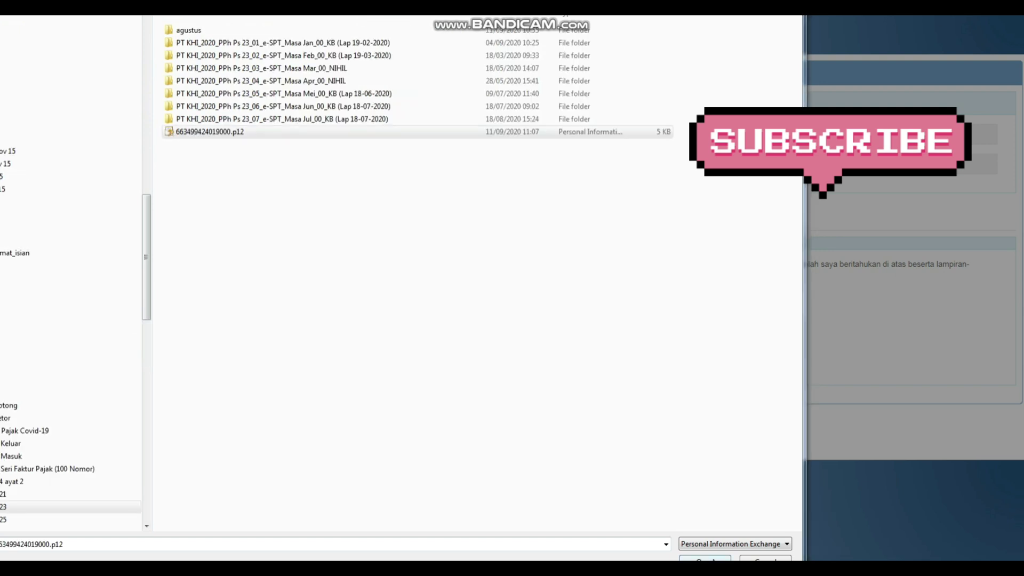
key("Return")
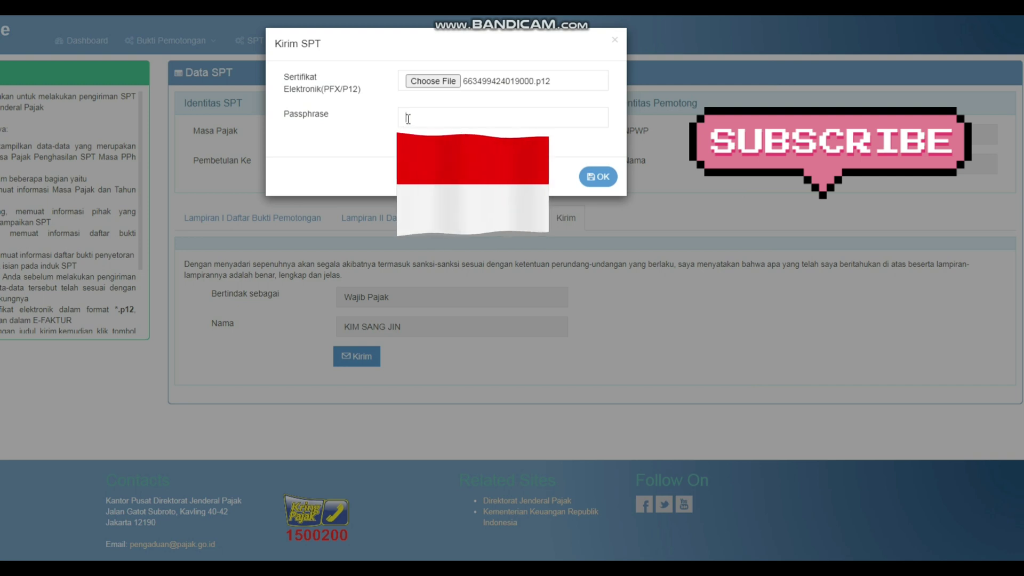
Enter the certificate passphrase, send the SPT, and acknowledge the success message
left_click(408, 119)
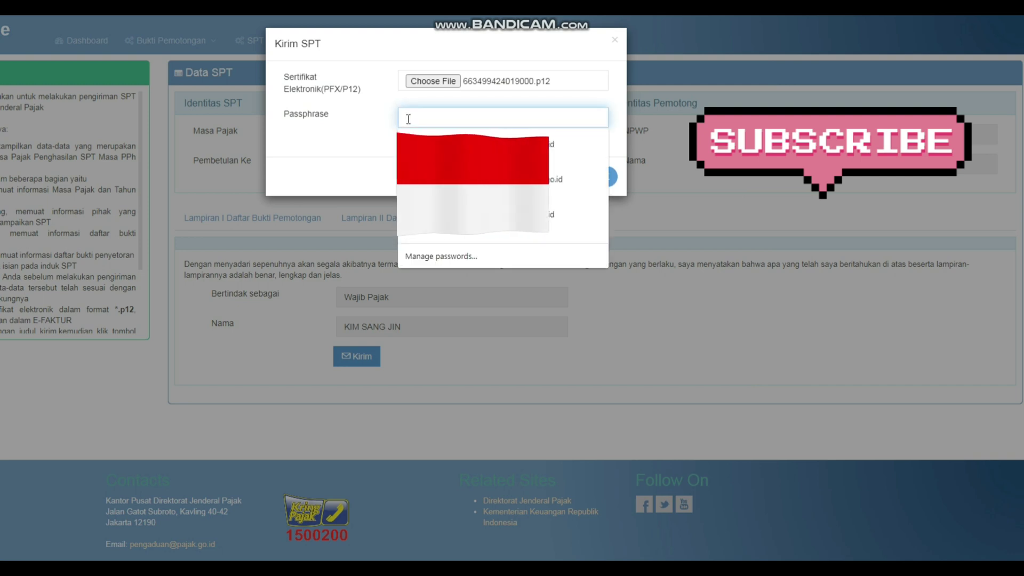
type("••")
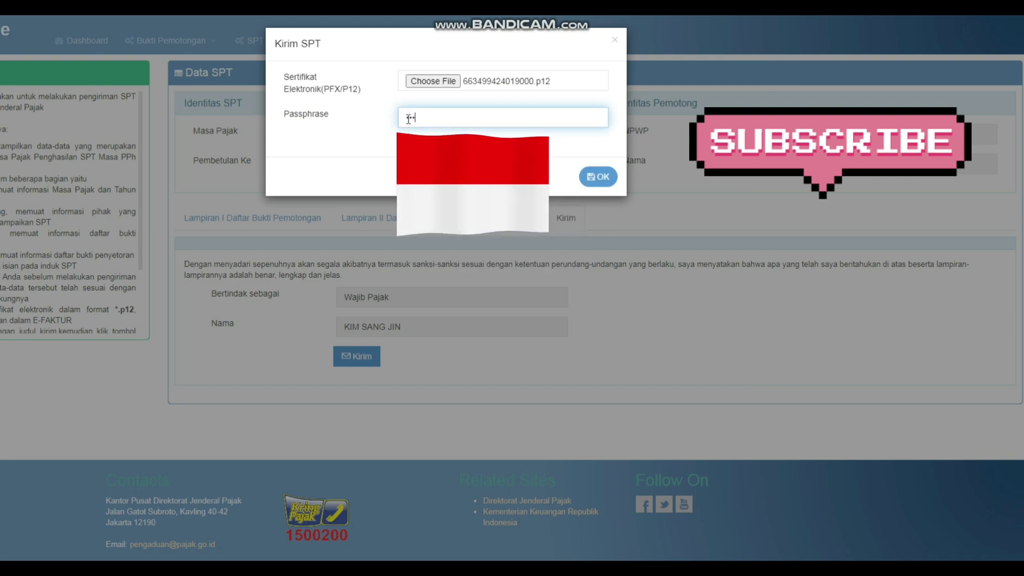
type("••••••••")
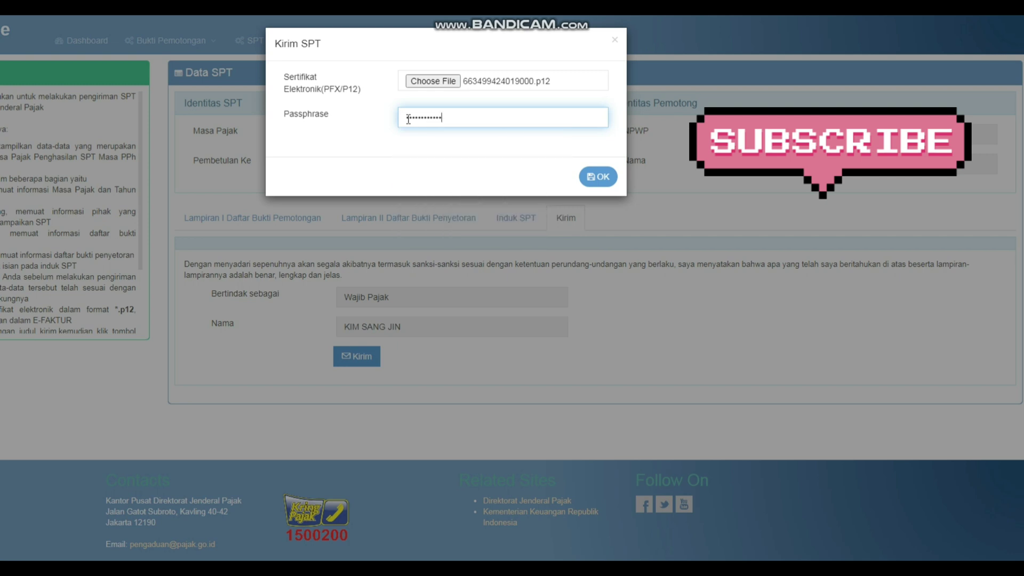
left_click(597, 182)
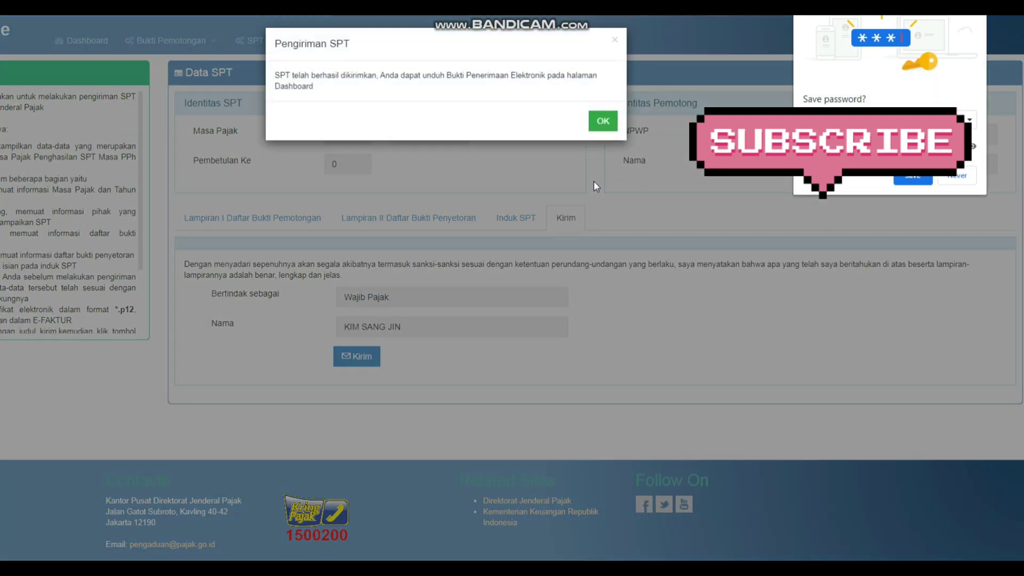
left_click(600, 126)
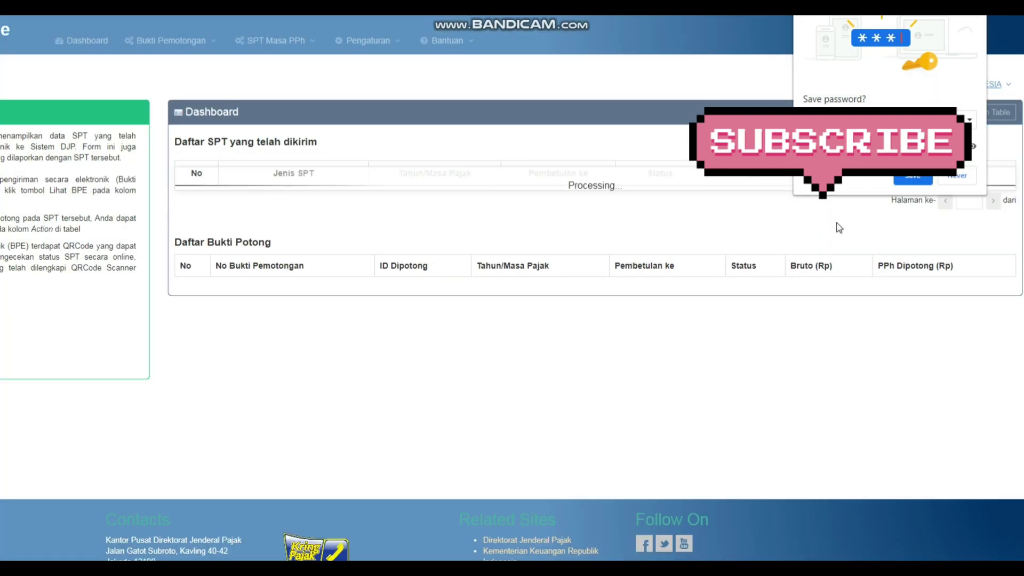
Decline saving the passphrase and list the withholding slips of the 2020-08 SPT
left_click(957, 176)
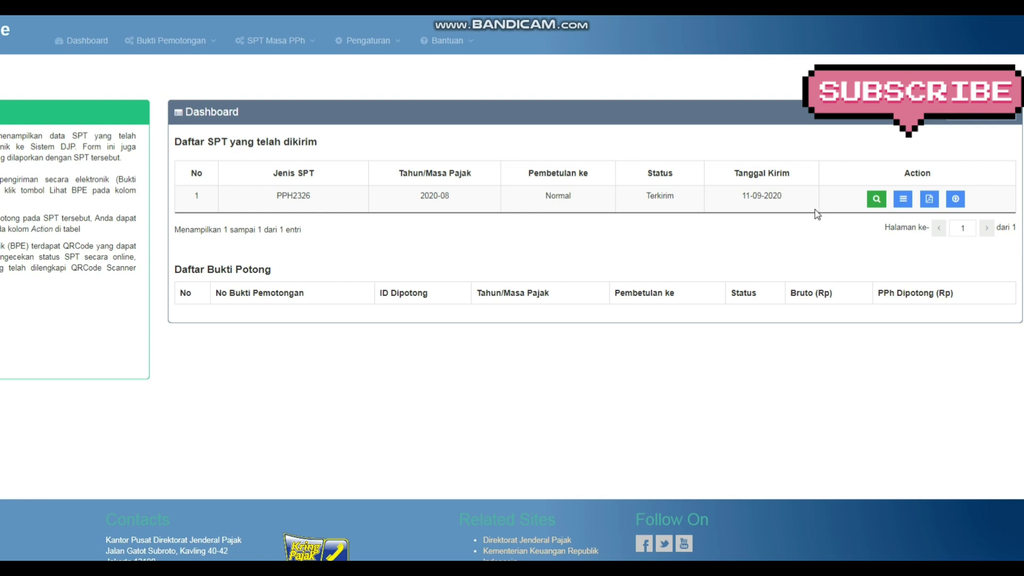
left_click(902, 200)
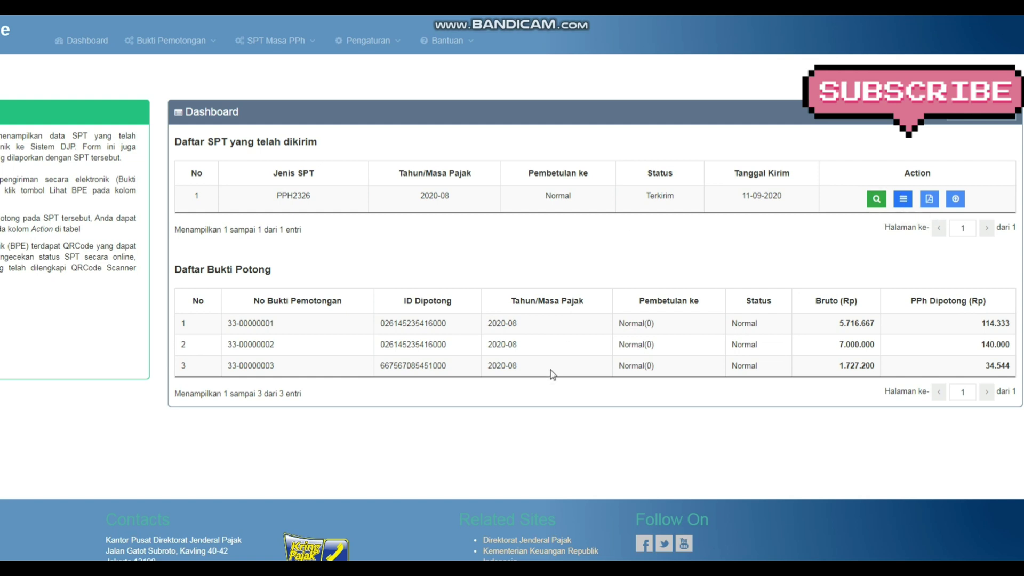